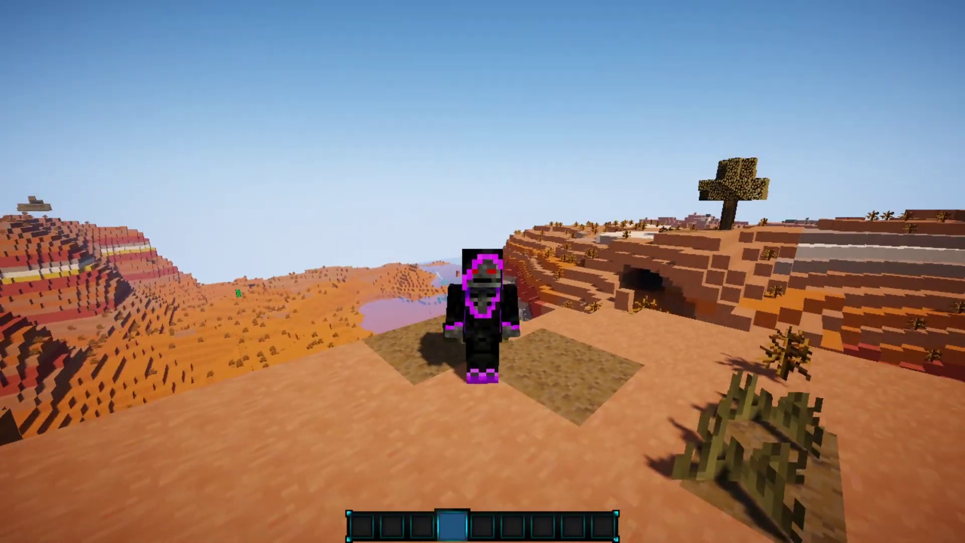
# Switch to first-person view and list the online staff members with /stafflist
pyautogui.press('F5')
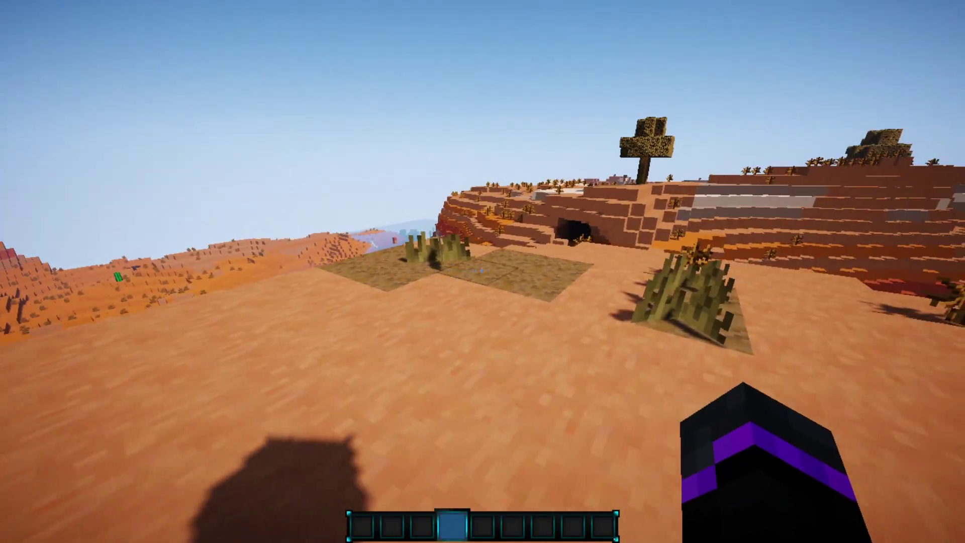
pyautogui.press('t')
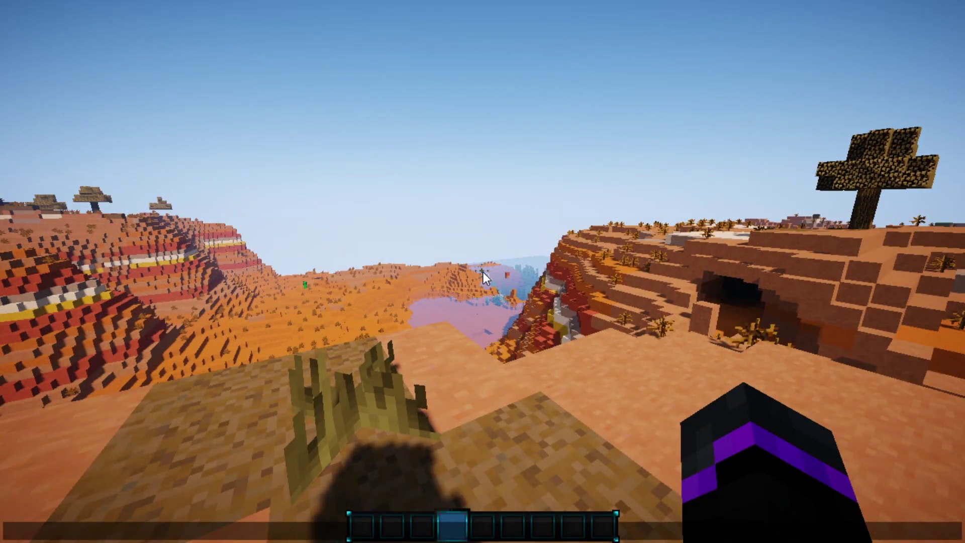
pyautogui.write('/staff')
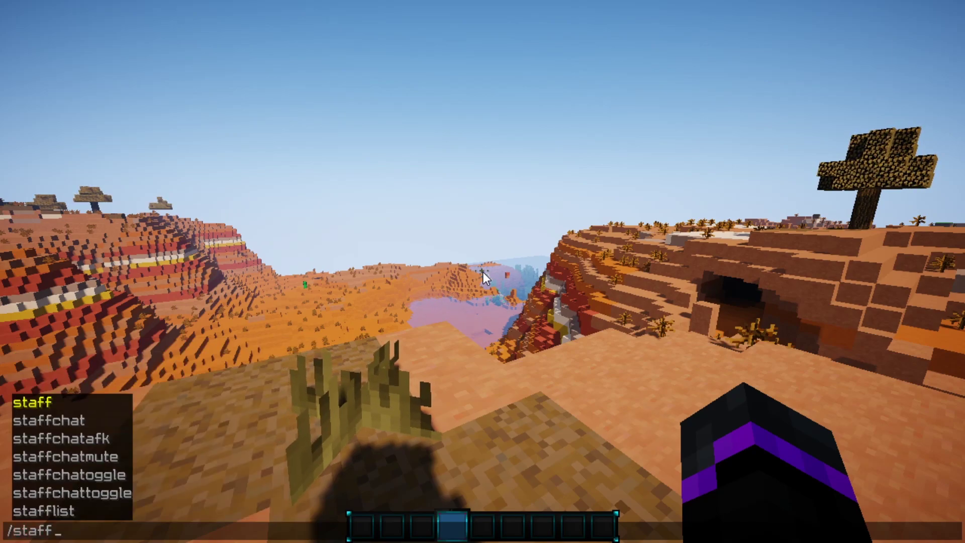
pyautogui.click(94, 422)
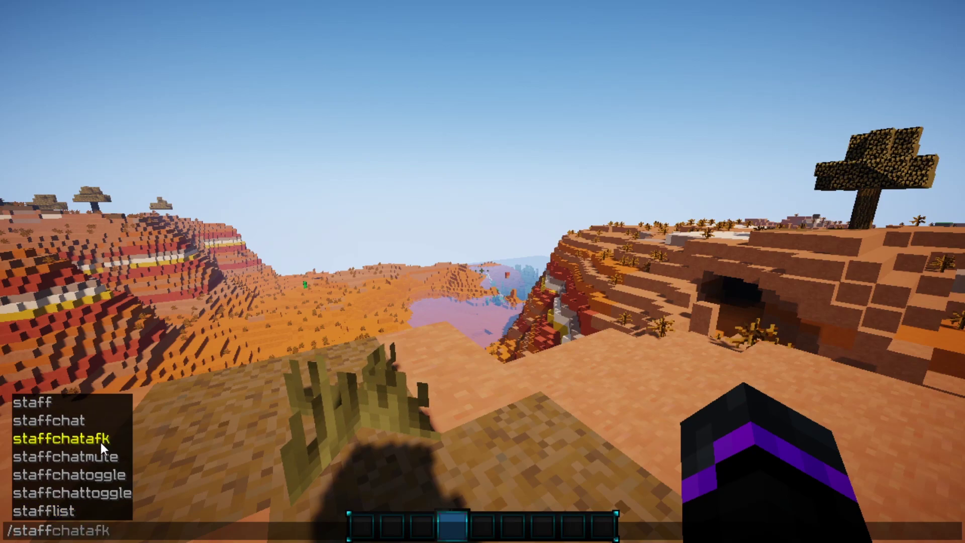
pyautogui.press('Return')
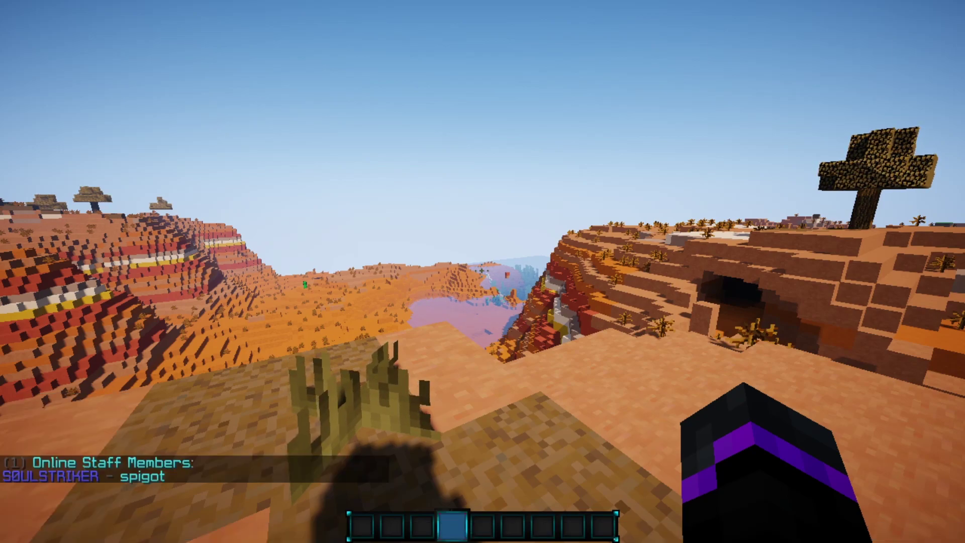
# Mark yourself as AFK in staff chat with /staffchatafk
pyautogui.press('t')
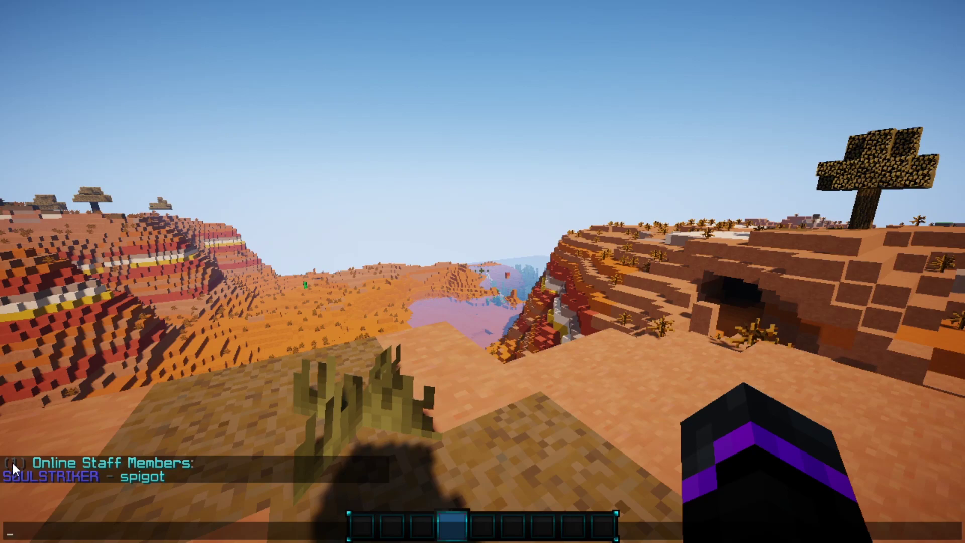
pyautogui.press('Up')
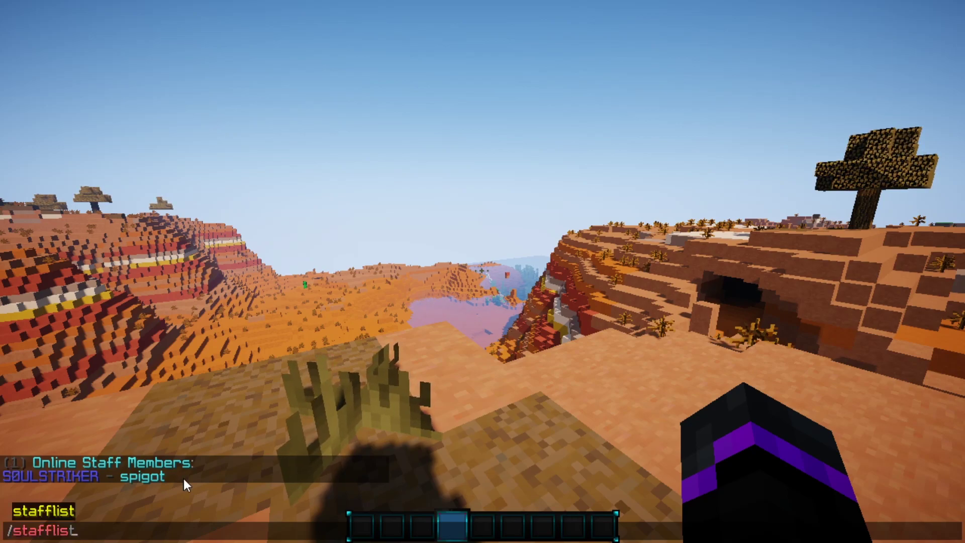
pyautogui.press('BackSpace')
pyautogui.press('BackSpace')
pyautogui.press('BackSpace')
pyautogui.press('BackSpace')
pyautogui.press('Tab')
pyautogui.click(79, 446)
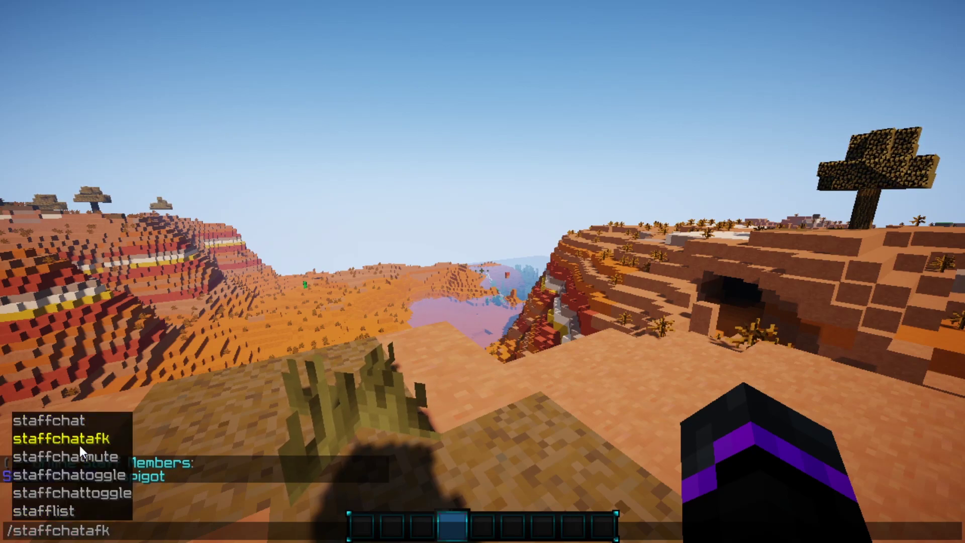
pyautogui.press('Return')
# Rerun /staffchatafk three times to switch the AFK status off, on and off again
pyautogui.press('t')
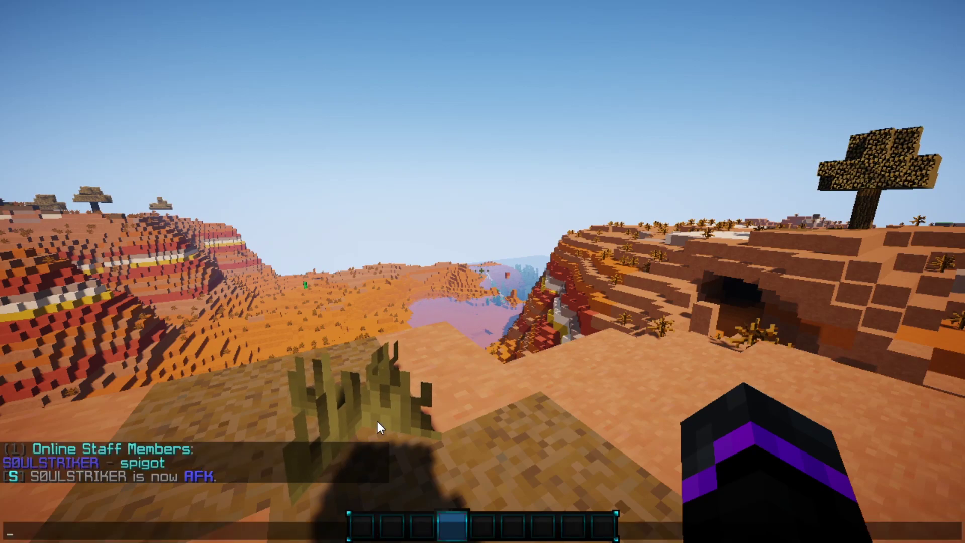
pyautogui.press('Up')
pyautogui.press('Return')
pyautogui.press('t')
pyautogui.press('Up')
pyautogui.press('Return')
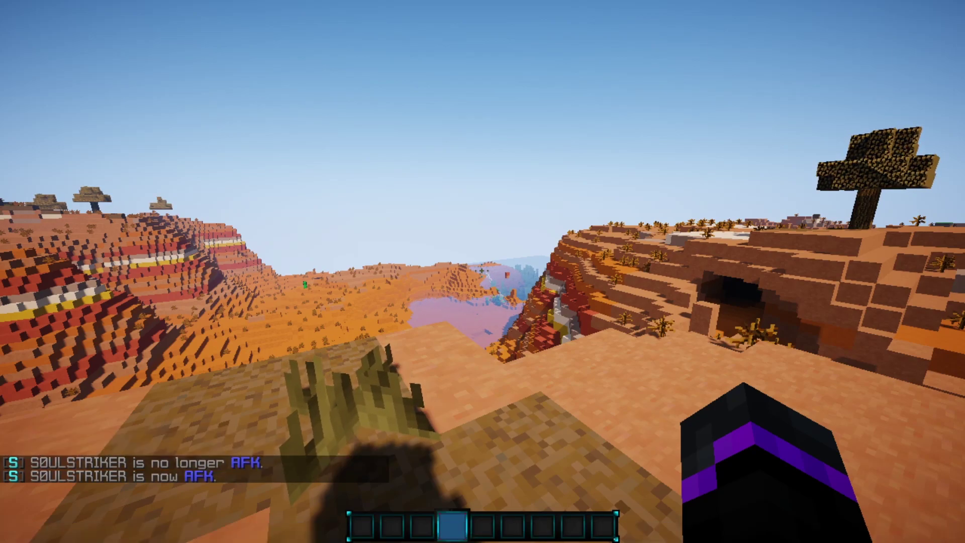
pyautogui.press('t')
pyautogui.press('Up')
pyautogui.press('Return')
# Unmute the staff chat with the /staffchatmute command
pyautogui.press('t')
pyautogui.press('Up')
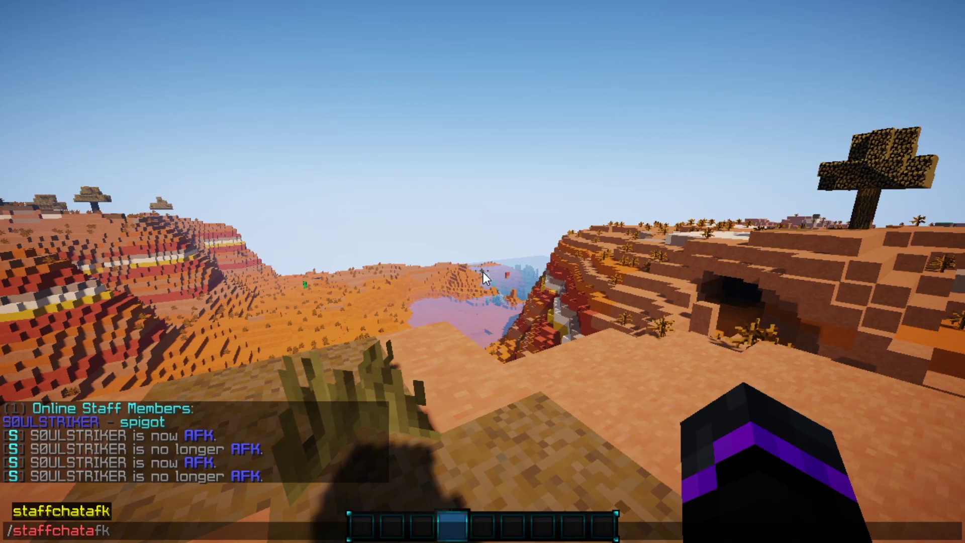
pyautogui.press('BackSpace')
pyautogui.press('BackSpace')
pyautogui.press('BackSpace')
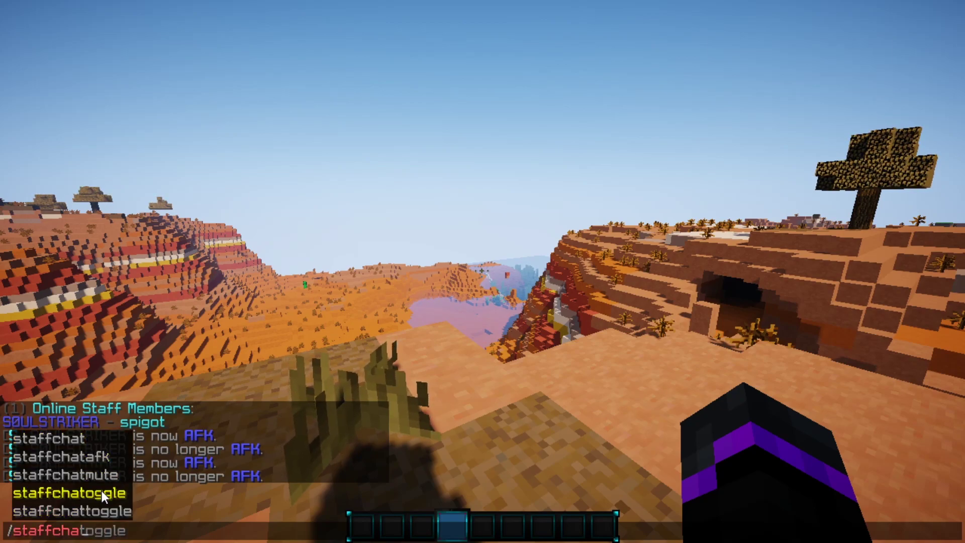
pyautogui.click(95, 475)
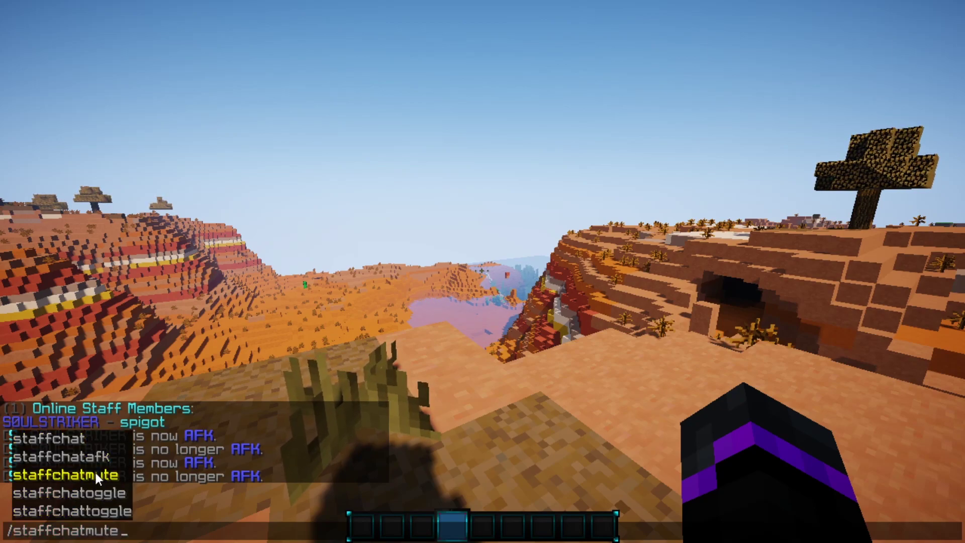
pyautogui.press('Return')
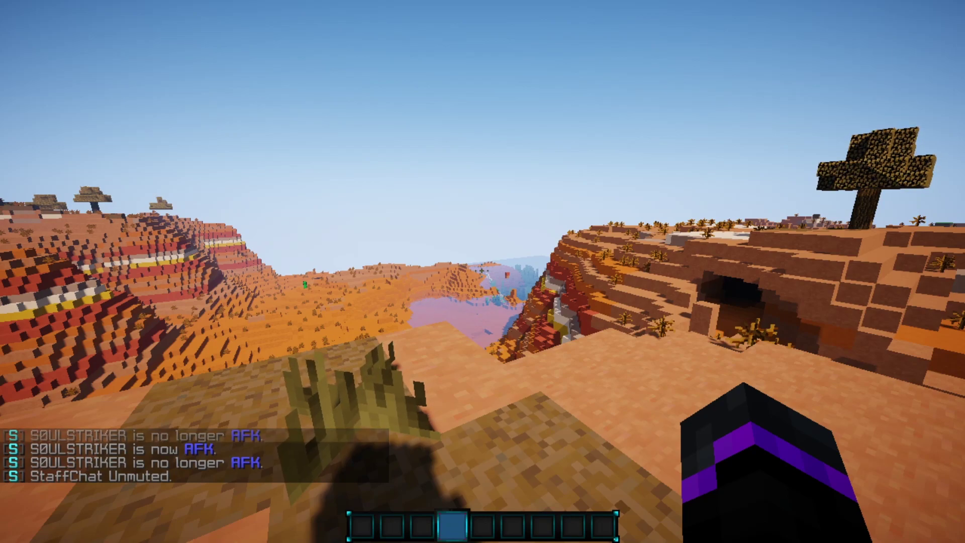
# Rerun /staffchatmute twice to mute the staff chat and unmute it again
pyautogui.press('t')
pyautogui.press('Up')
pyautogui.press('Return')
pyautogui.press('t')
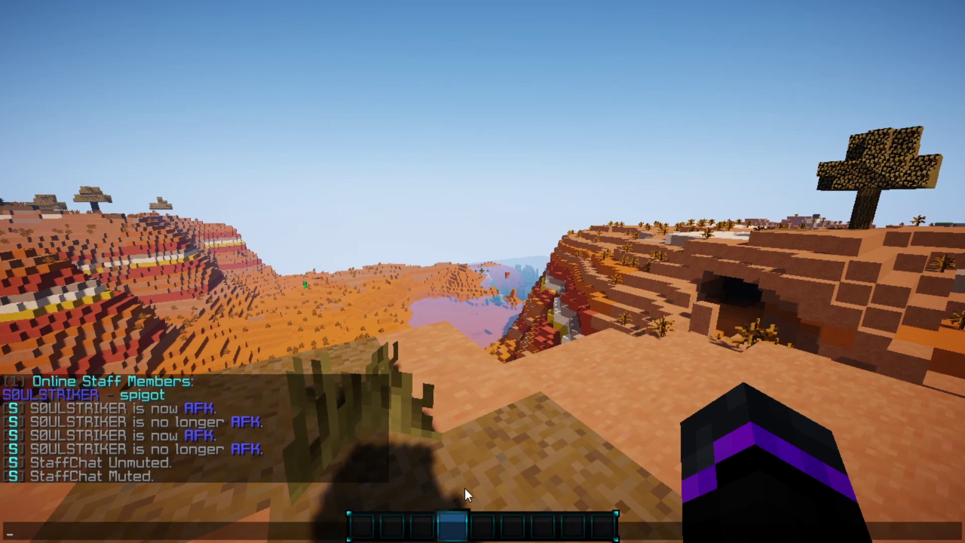
pyautogui.press('Up')
pyautogui.press('Return')
# Toggle staff chat mode on with /staffchatoggle
pyautogui.press('t')
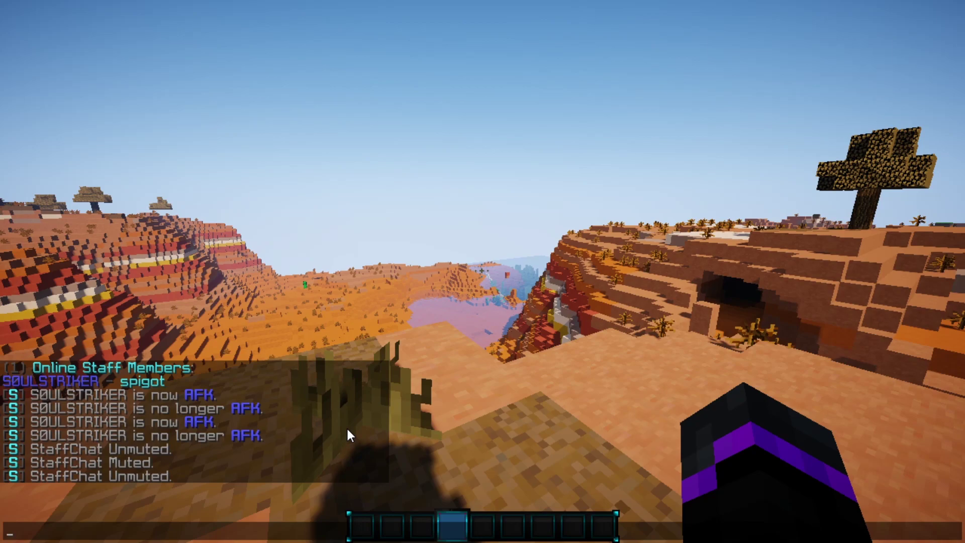
pyautogui.press('Up')
pyautogui.press('BackSpace')
pyautogui.press('BackSpace')
pyautogui.press('BackSpace')
pyautogui.press('BackSpace')
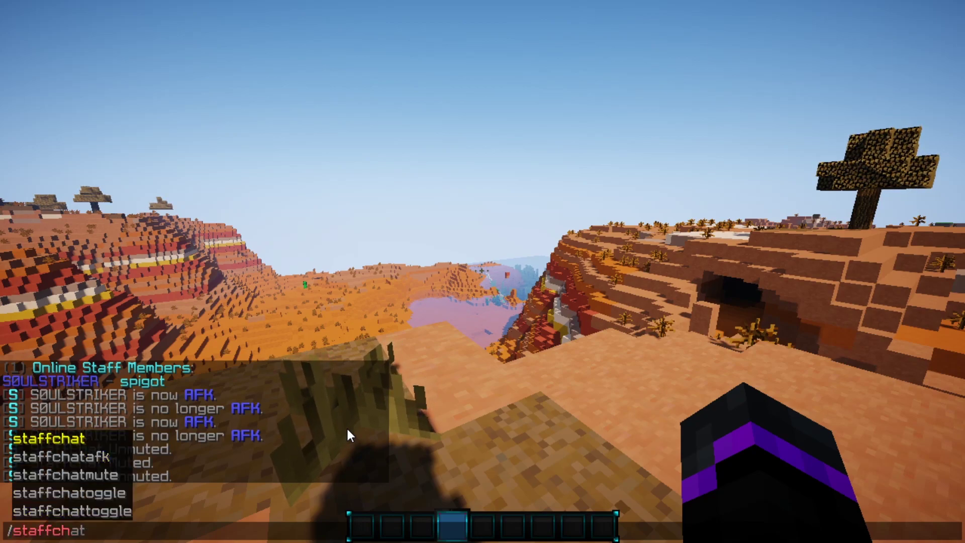
pyautogui.press('BackSpace')
pyautogui.press('BackSpace')
pyautogui.press('BackSpace')
pyautogui.press('BackSpace')
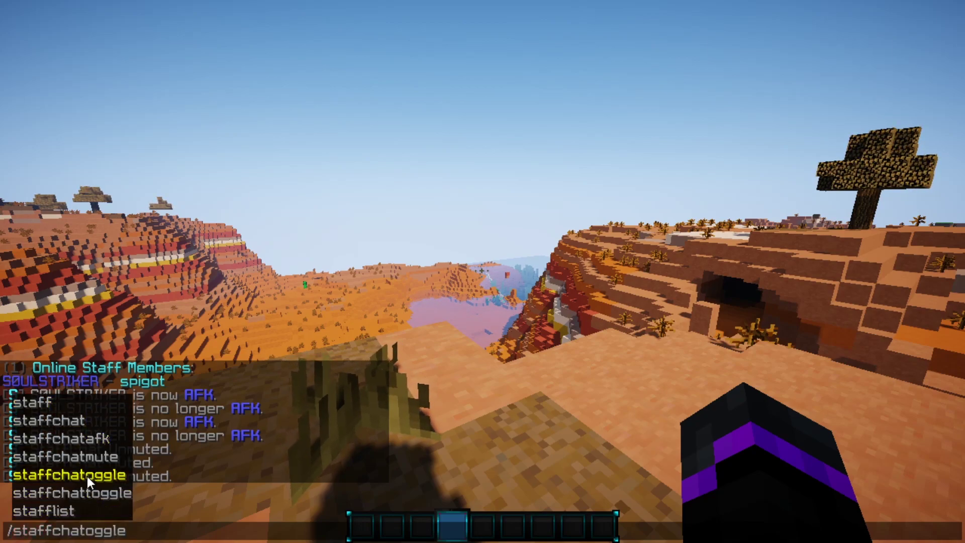
pyautogui.press('Return')
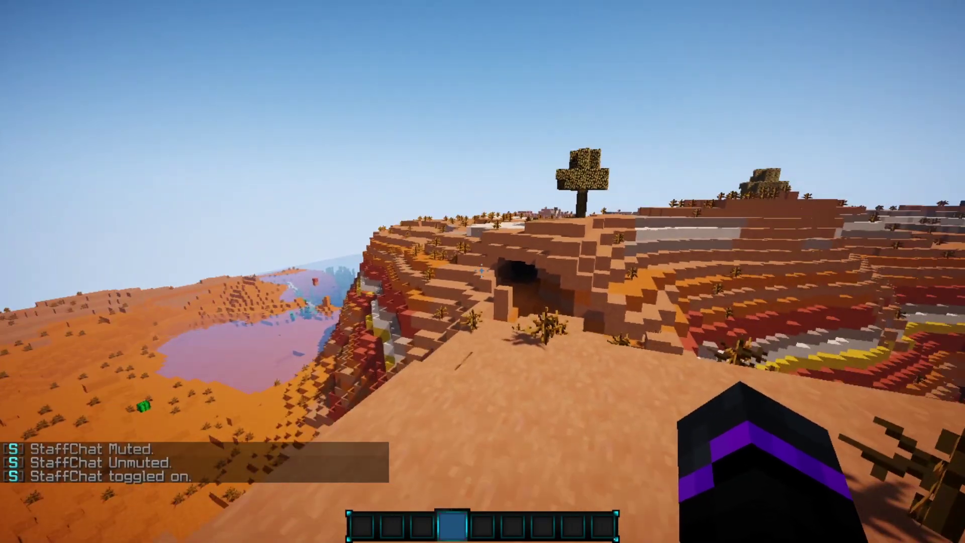
# Send the messages "hi" and "Whats up staff." while staff chat mode is on
pyautogui.press('t')
pyautogui.press('Escape')
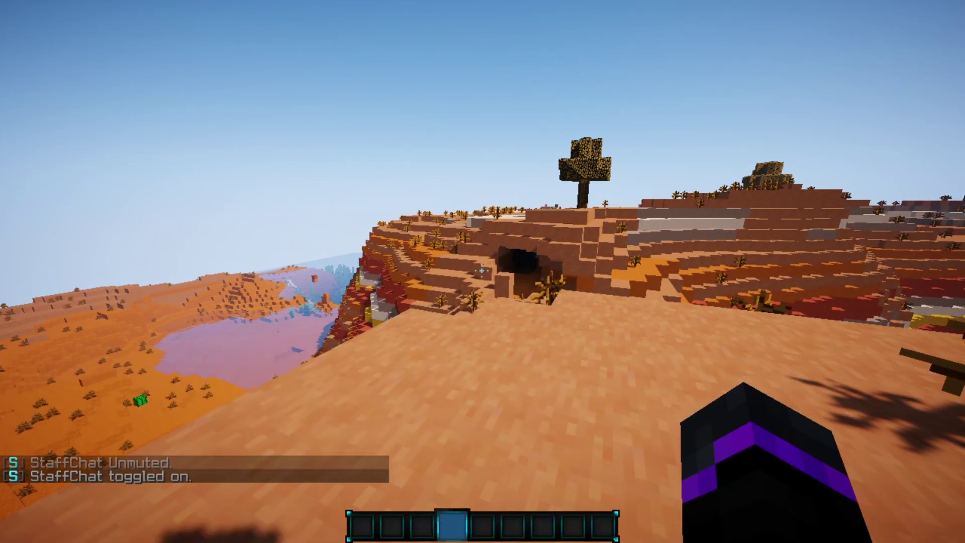
pyautogui.write('t')
pyautogui.write('whats')
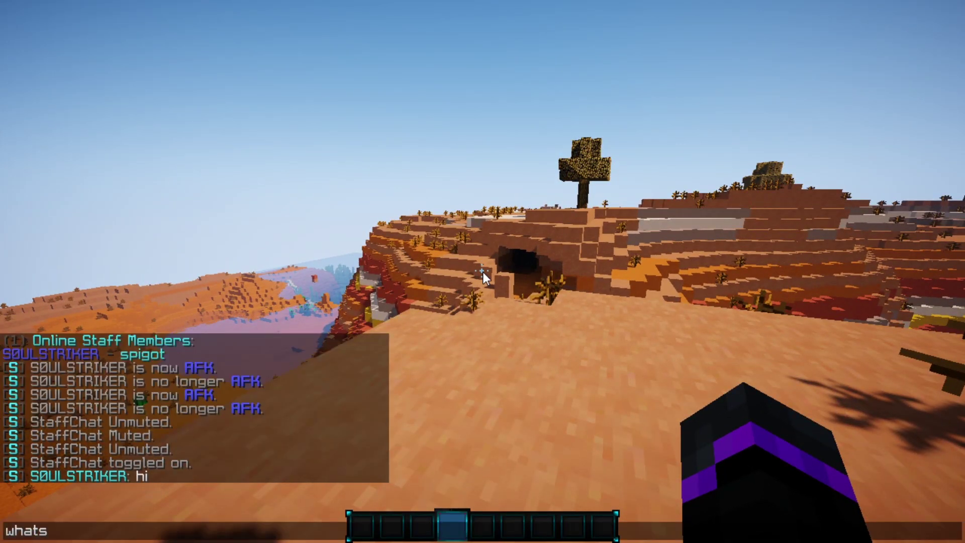
pyautogui.write(' up staff')
pyautogui.press('Return')
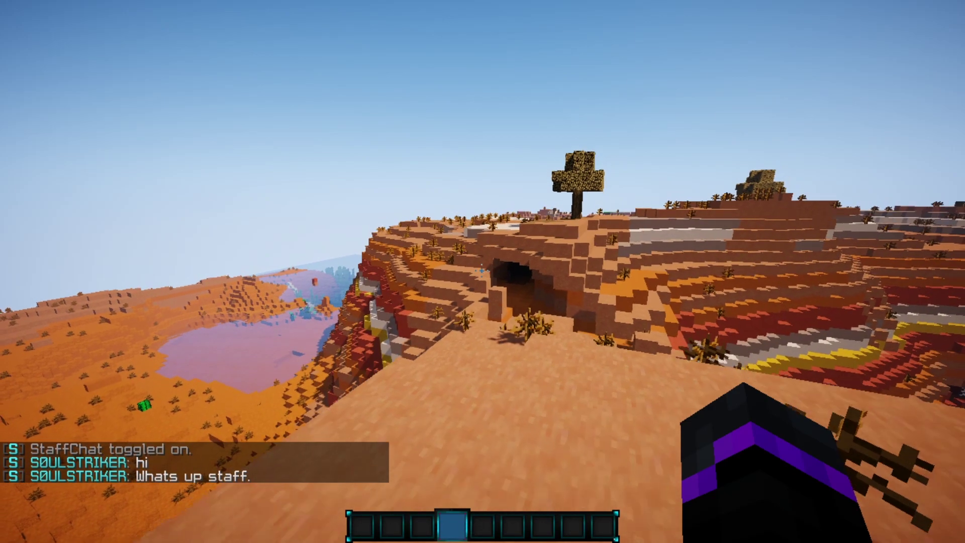
# Rerun /staffchatoggle to turn staff chat mode off
pyautogui.press('t')
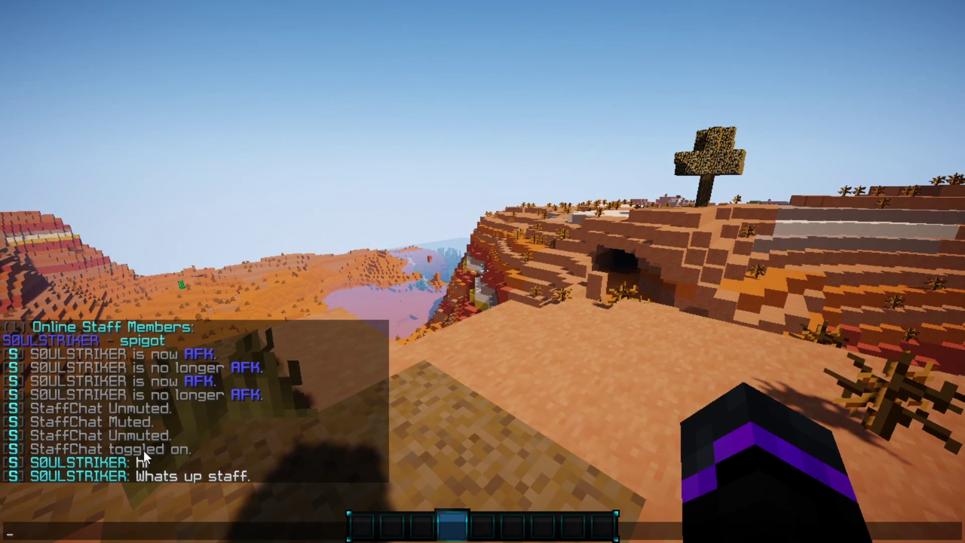
pyautogui.press('Up')
pyautogui.press('Up')
pyautogui.press('Up')
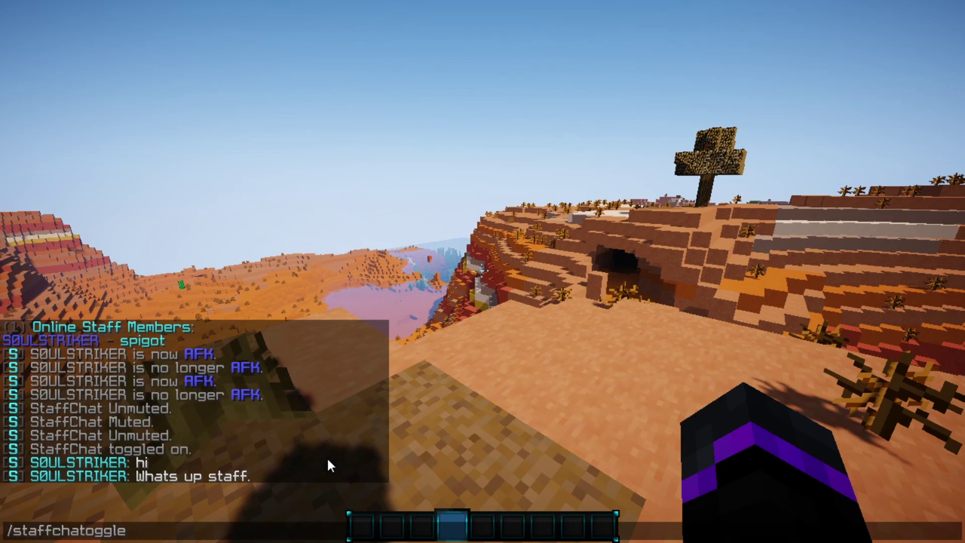
pyautogui.press('Return')
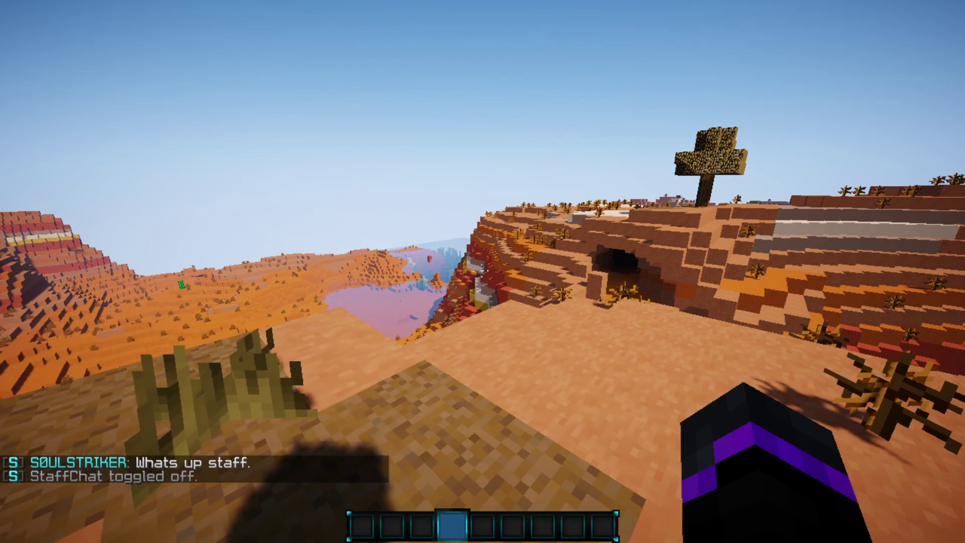
# Send "hi staff chat." to the staff chat using the # prefix
pyautogui.press('t')
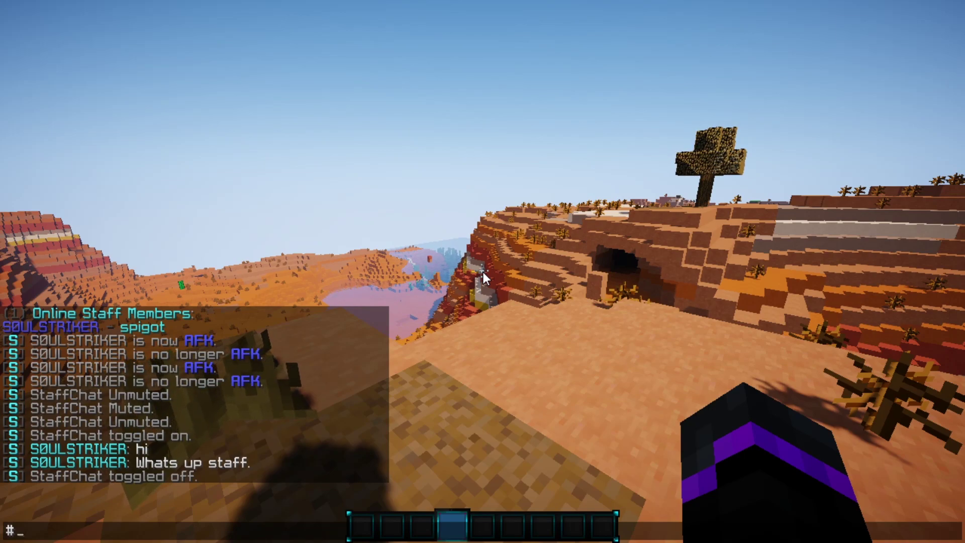
pyautogui.write('#hi staf')
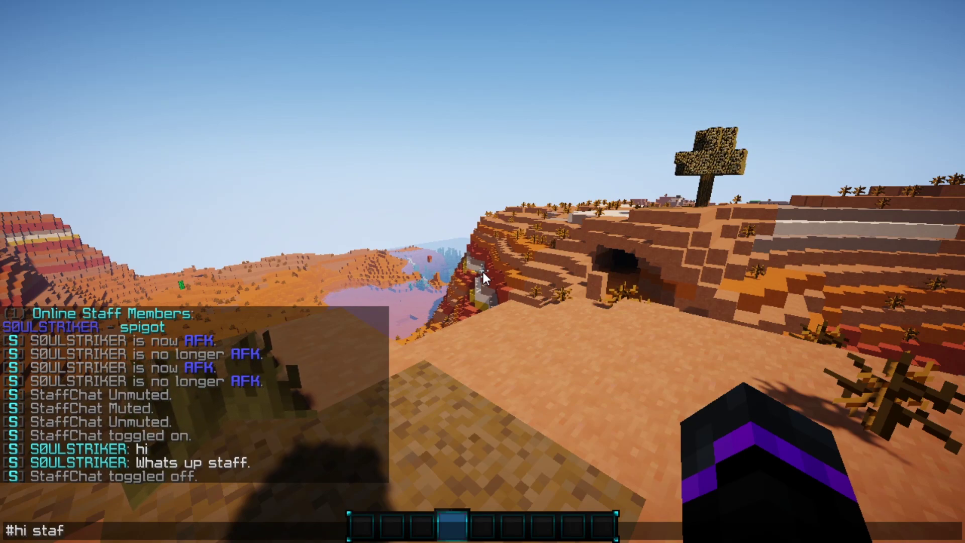
pyautogui.write('f chat.')
pyautogui.press('Return')
# Send "hi" to the staff chat with the /sc command
pyautogui.press('t')
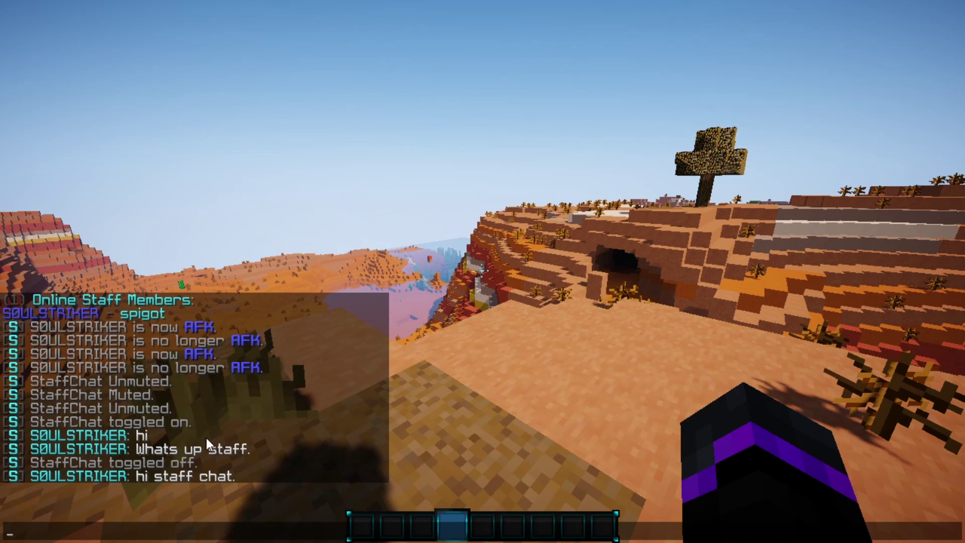
pyautogui.press('Up')
pyautogui.press('BackSpace')
pyautogui.press('BackSpace')
pyautogui.press('BackSpace')
pyautogui.press('BackSpace')
pyautogui.press('BackSpace')
pyautogui.press('BackSpace')
pyautogui.press('BackSpace')
pyautogui.press('BackSpace')
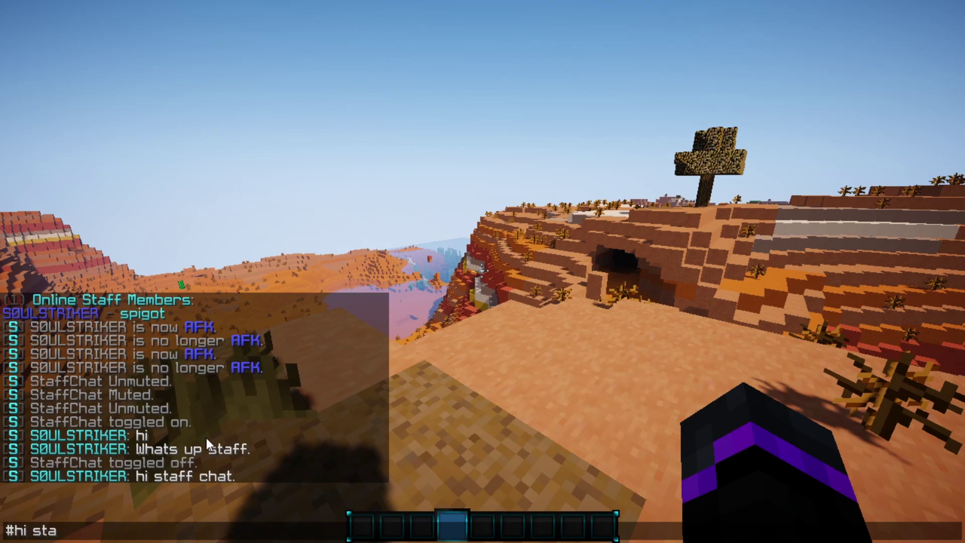
pyautogui.press('BackSpace')
pyautogui.press('BackSpace')
pyautogui.press('BackSpace')
pyautogui.press('BackSpace')
pyautogui.press('BackSpace')
pyautogui.press('BackSpace')
pyautogui.press('BackSpace')
pyautogui.write('/sc')
pyautogui.press('Tab')
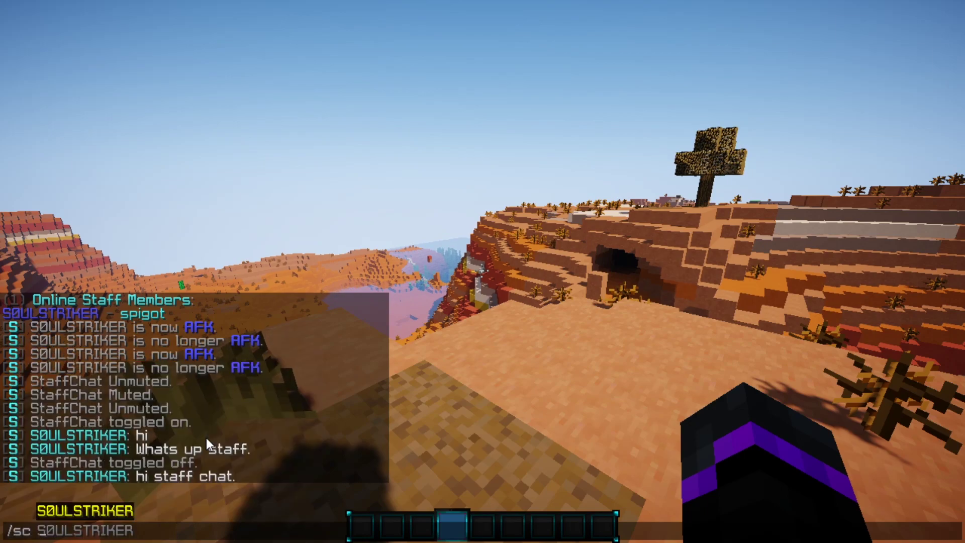
pyautogui.write('hi')
pyautogui.press('Return')
pyautogui.press('t')
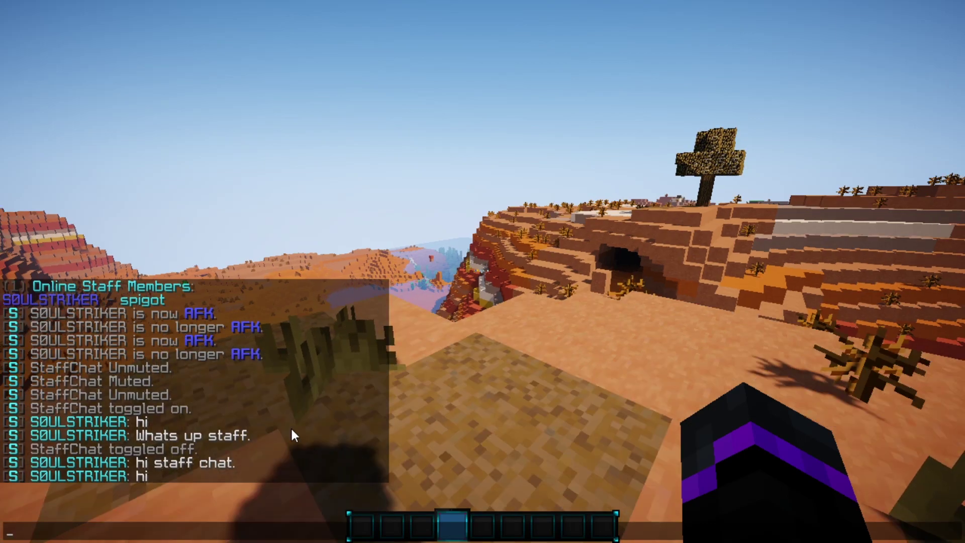
pyautogui.press('Escape')
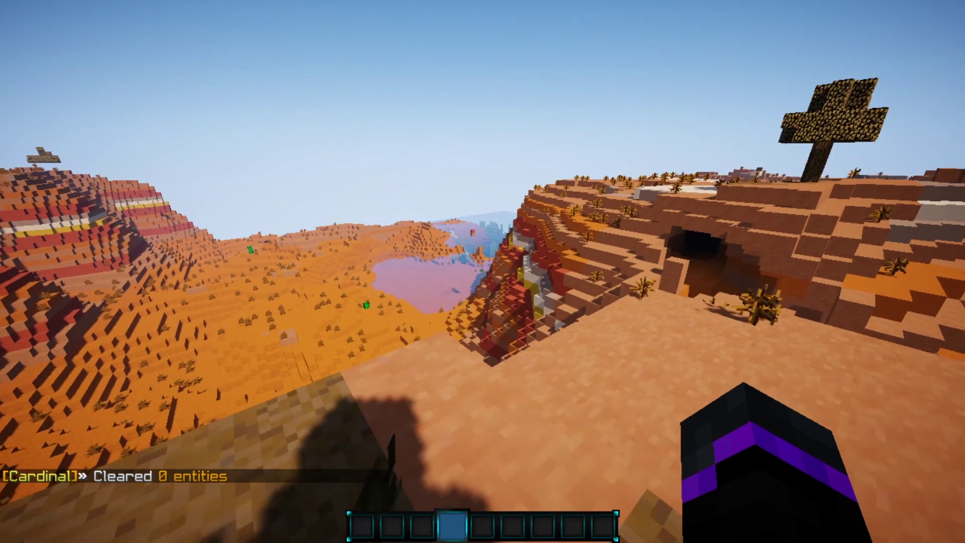
# Run the /hc command without a message
pyautogui.press('t')
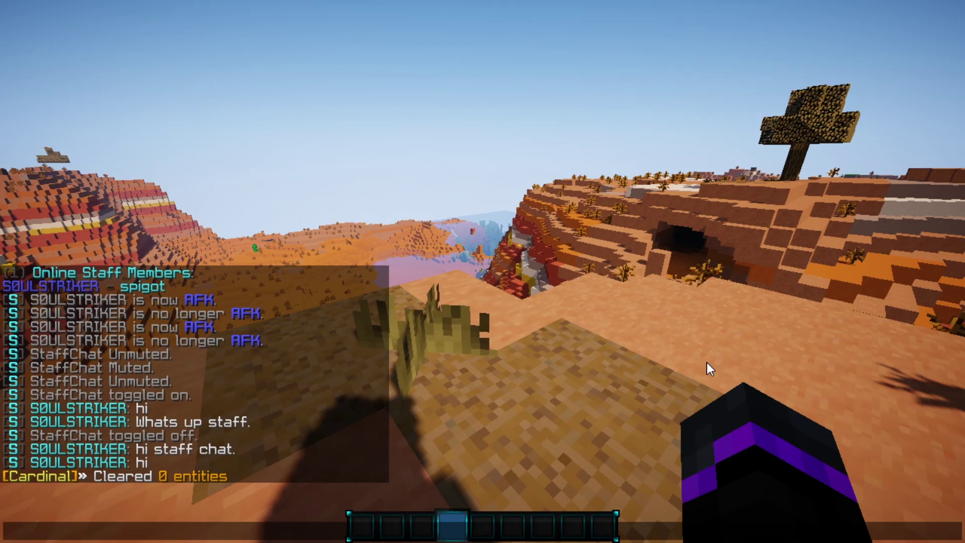
pyautogui.write('/h')
pyautogui.press('Tab')
pyautogui.press('BackSpace')
pyautogui.press('BackSpace')
pyautogui.press('BackSpace')
pyautogui.press('BackSpace')
pyautogui.press('BackSpace')
pyautogui.press('BackSpace')
pyautogui.press('BackSpace')
pyautogui.press('BackSpace')
pyautogui.press('BackSpace')
pyautogui.press('BackSpace')
pyautogui.press('BackSpace')
pyautogui.press('BackSpace')
pyautogui.write('c')
pyautogui.press('Return')
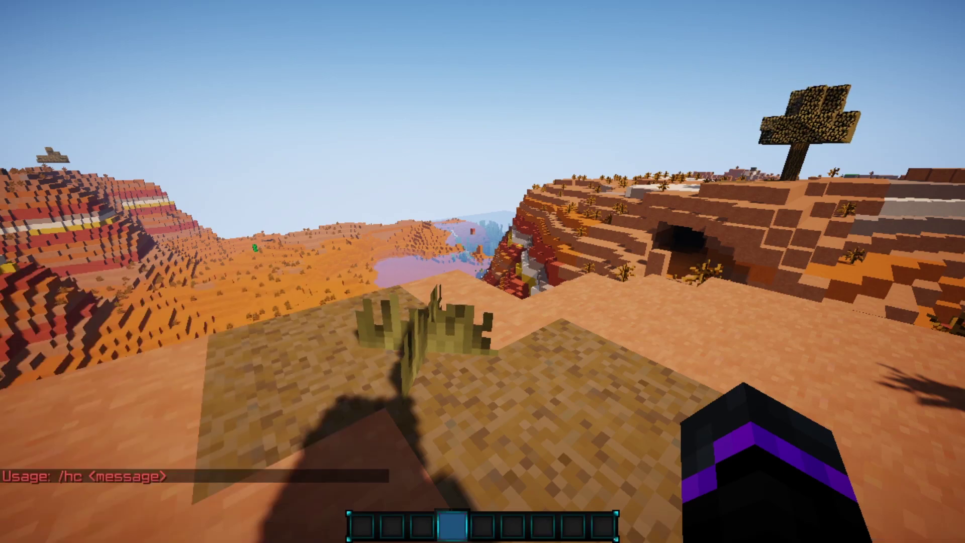
# Send "hi" with the /hc command
pyautogui.write('t')
pyautogui.write('/hc ')
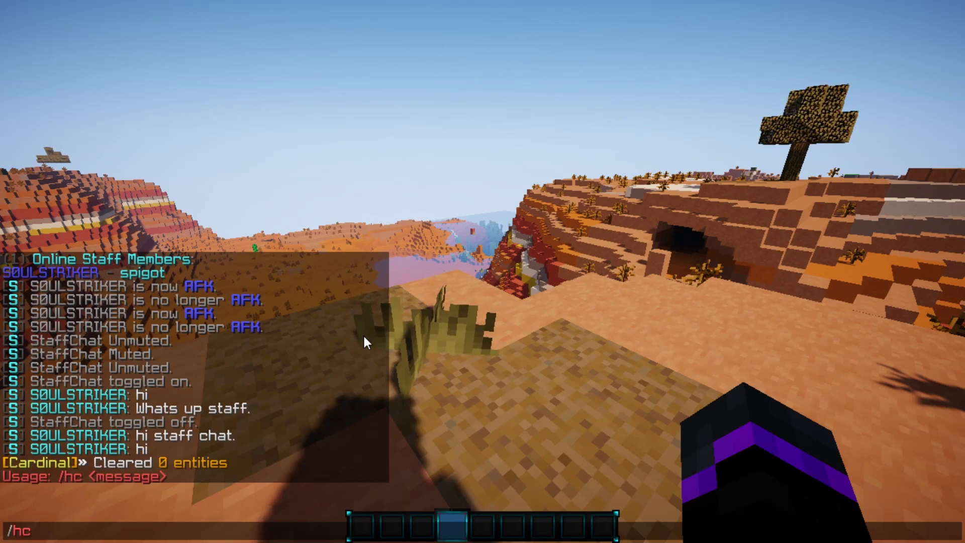
pyautogui.write('hi')
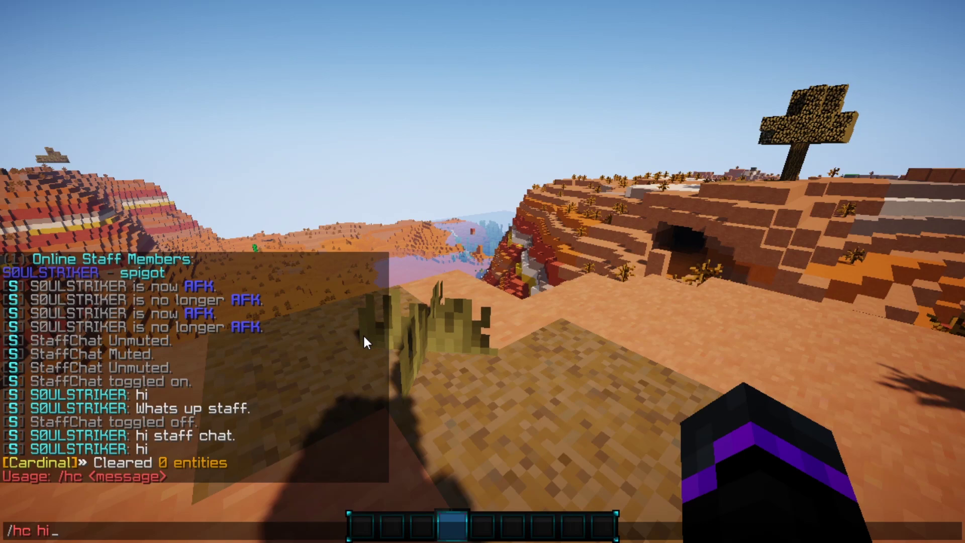
pyautogui.press('Return')
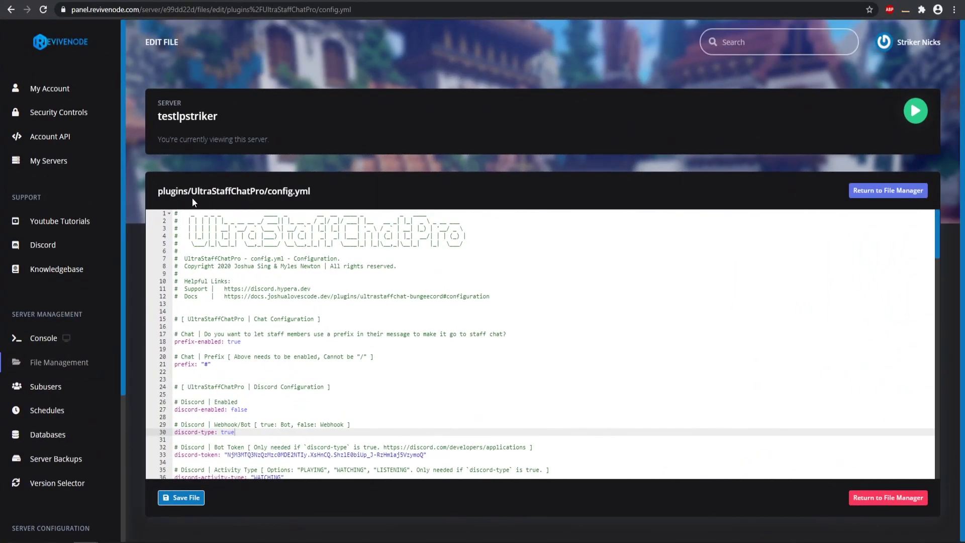
# Examine the prefix-enabled and prefix settings under Chat Configuration in plugins/UltraStaffChatPro/config.yml
pyautogui.moveTo(310, 192); pyautogui.dragTo(191, 192)
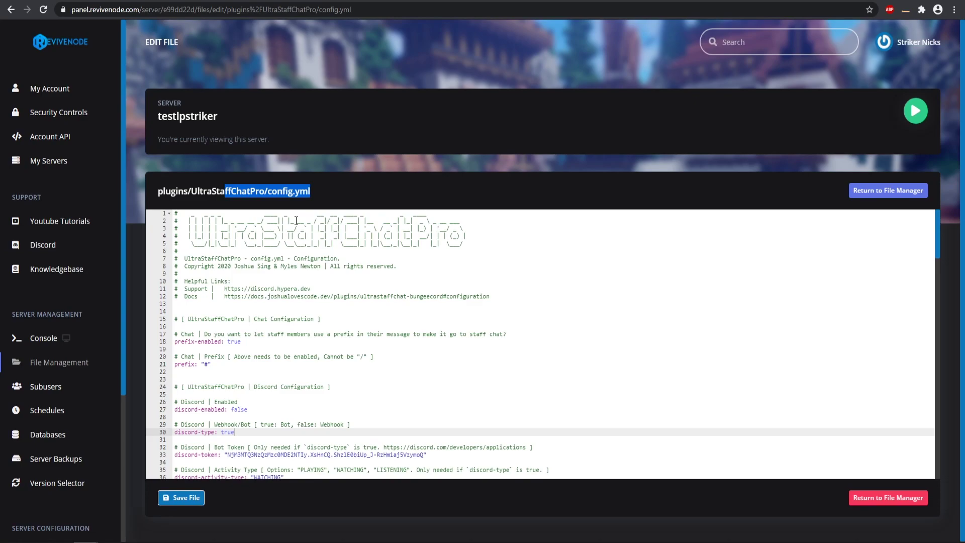
pyautogui.click(286, 328)
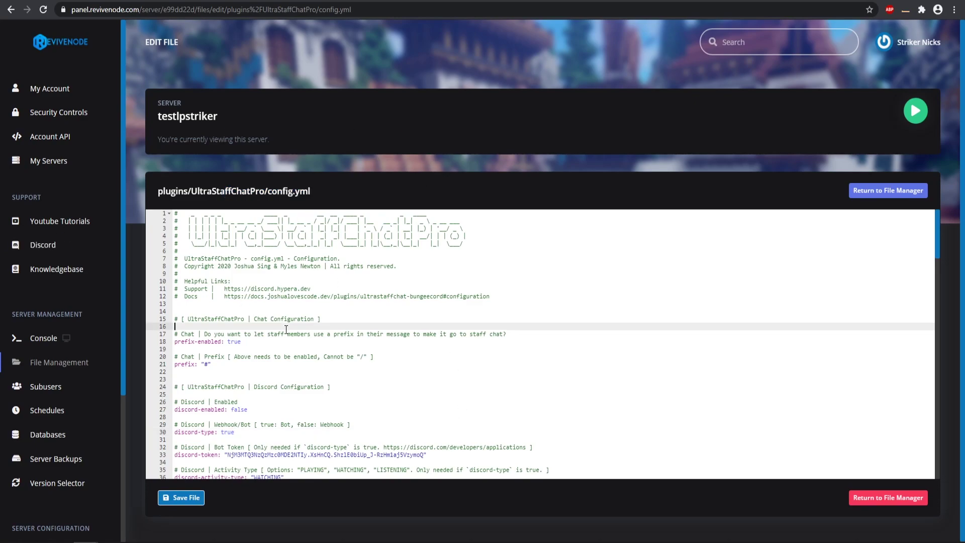
pyautogui.scroll(-1, 284, 315)
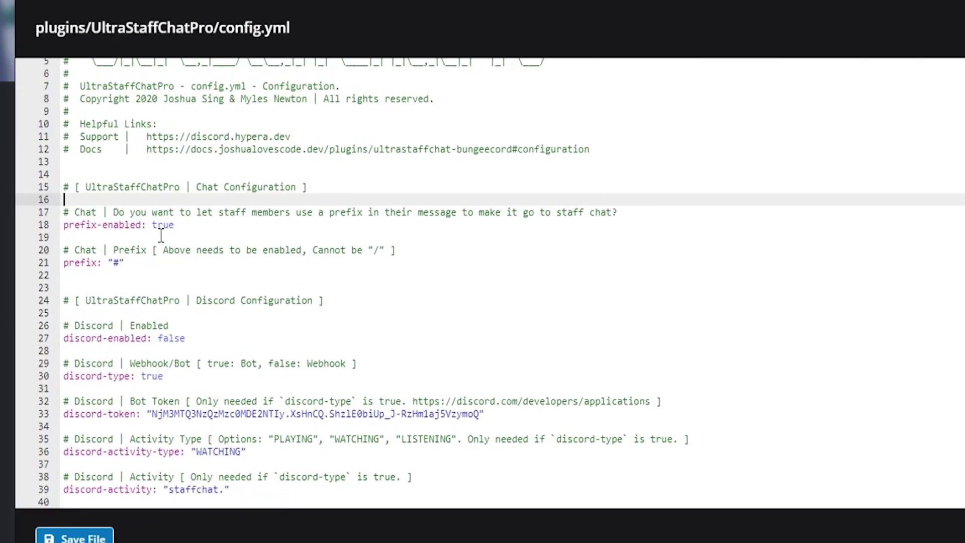
pyautogui.scroll(-1, 254, 321)
pyautogui.scroll(-1, 195, 246)
pyautogui.moveTo(134, 159); pyautogui.dragTo(47, 117)
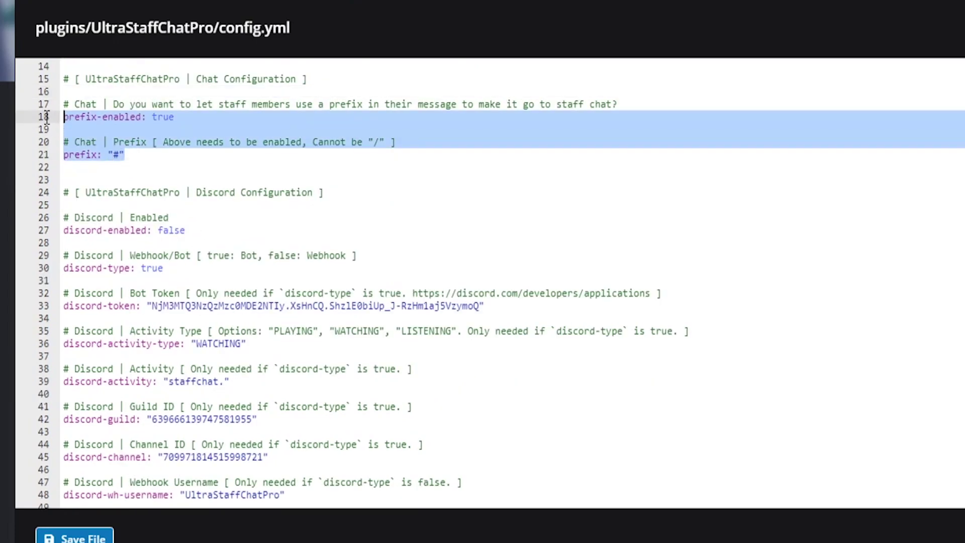
pyautogui.click(154, 143)
pyautogui.click(121, 153)
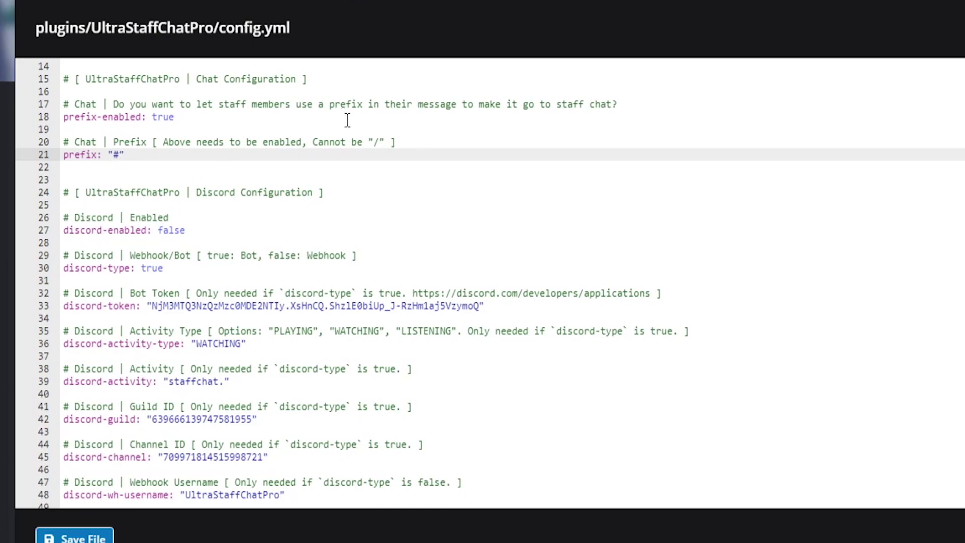
pyautogui.click(378, 142)
# Set discord-enabled to true in the Discord Configuration section of config.yml
pyautogui.scroll(-3, 375, 138)
pyautogui.click(268, 118)
pyautogui.click(151, 94)
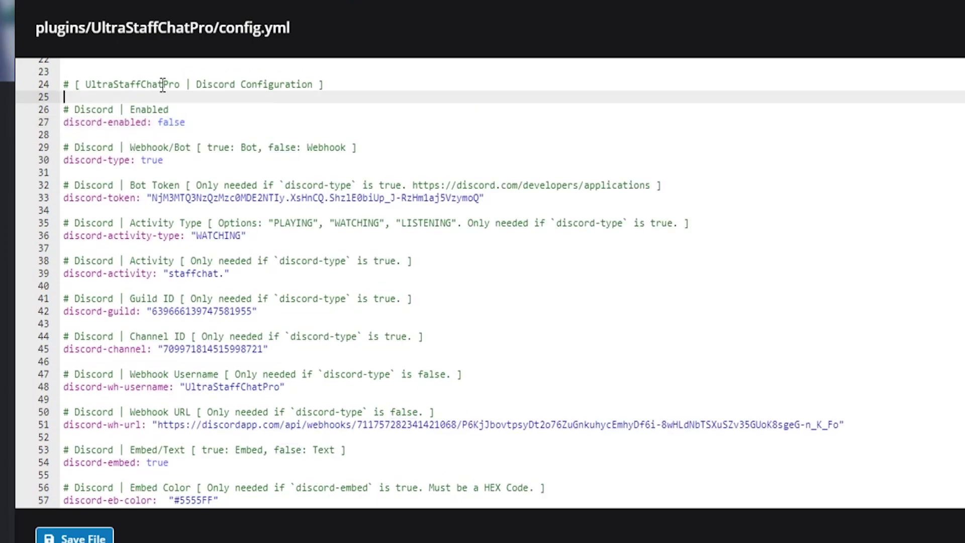
pyautogui.doubleClick(181, 120)
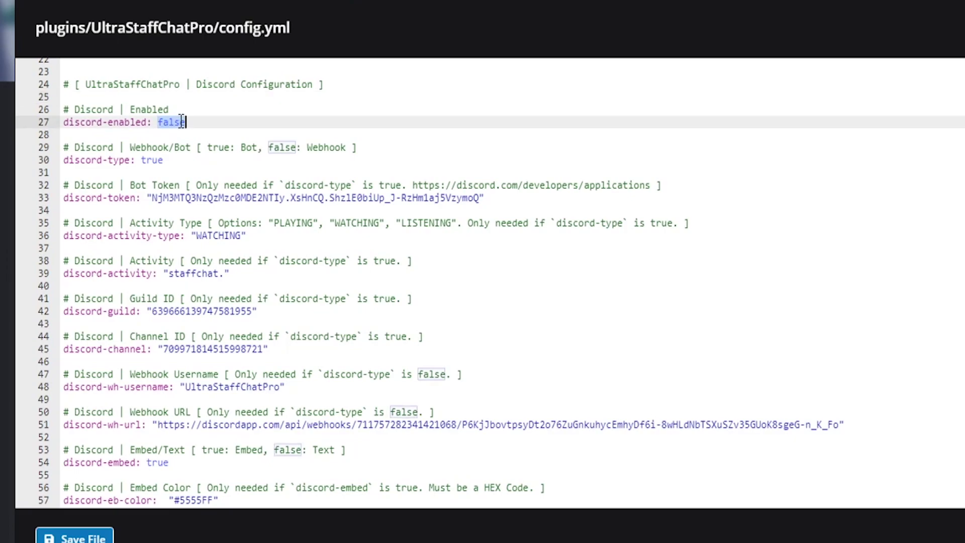
pyautogui.write('tru')
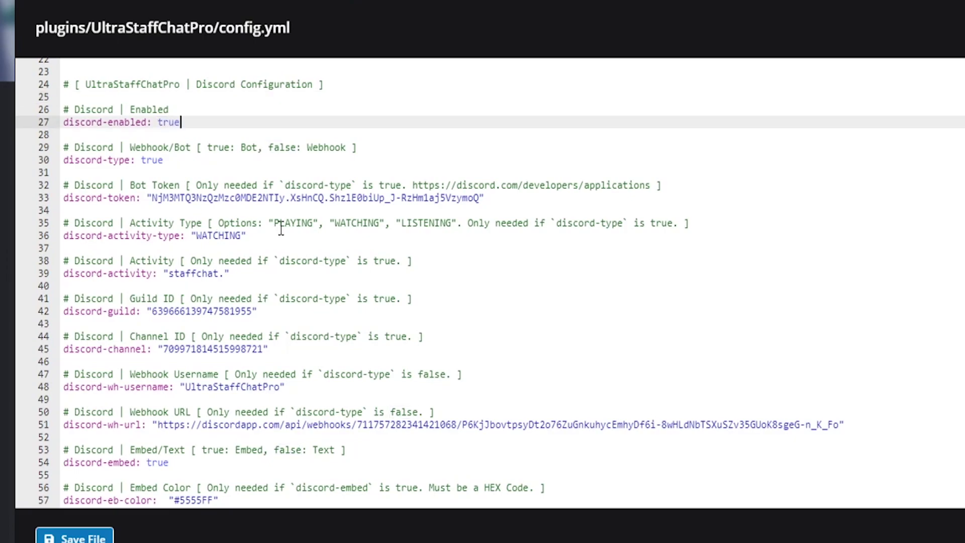
# Switch to the Discord Developer Portal and create a new application named "staffchat"
pyautogui.moveTo(652, 185); pyautogui.dragTo(485, 187)
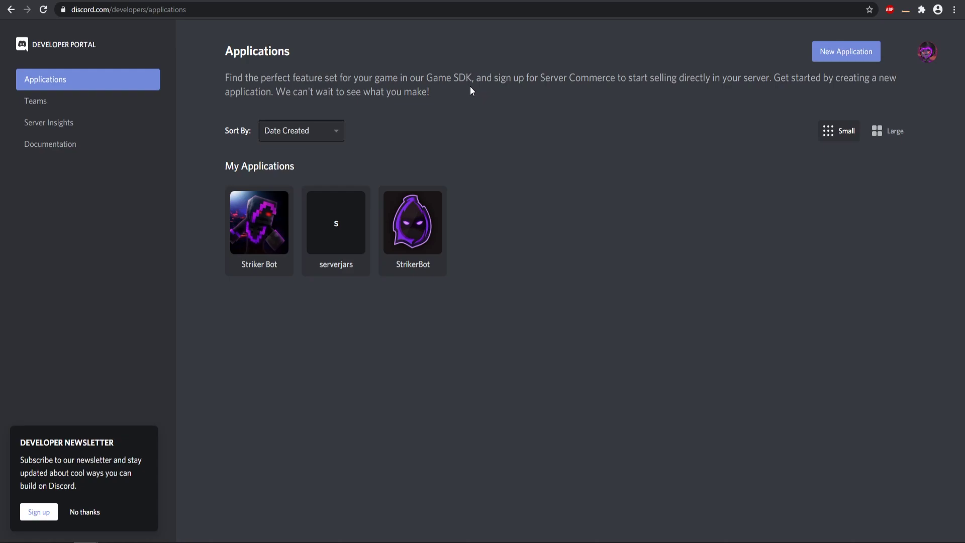
pyautogui.click(861, 52)
pyautogui.click(426, 289)
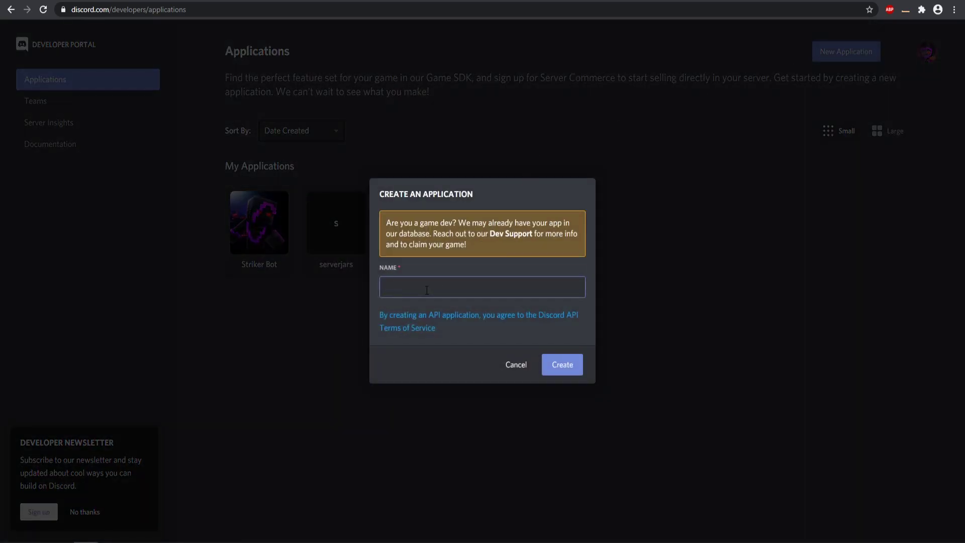
pyautogui.write('staffchat')
pyautogui.click(578, 374)
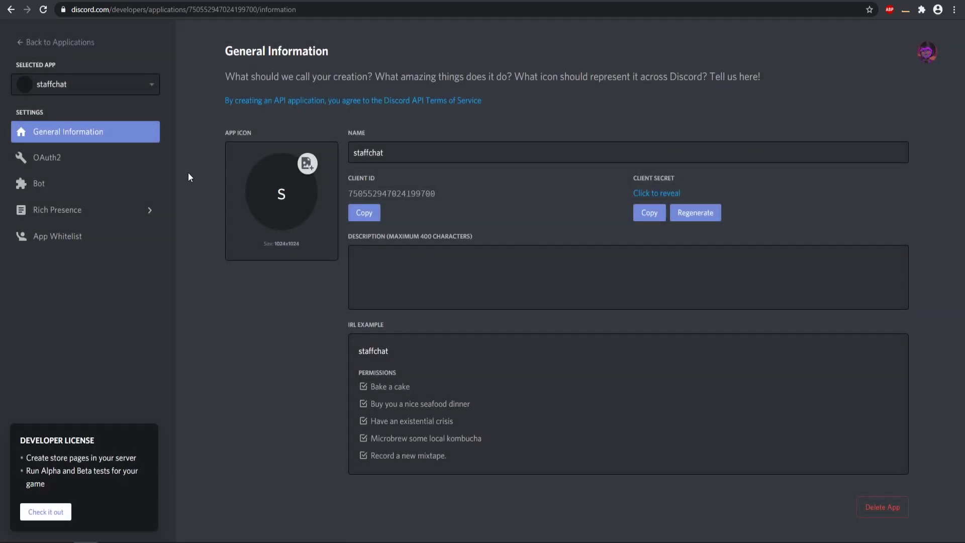
# Add a bot user to the staffchat application and confirm its creation
pyautogui.click(69, 187)
pyautogui.click(885, 154)
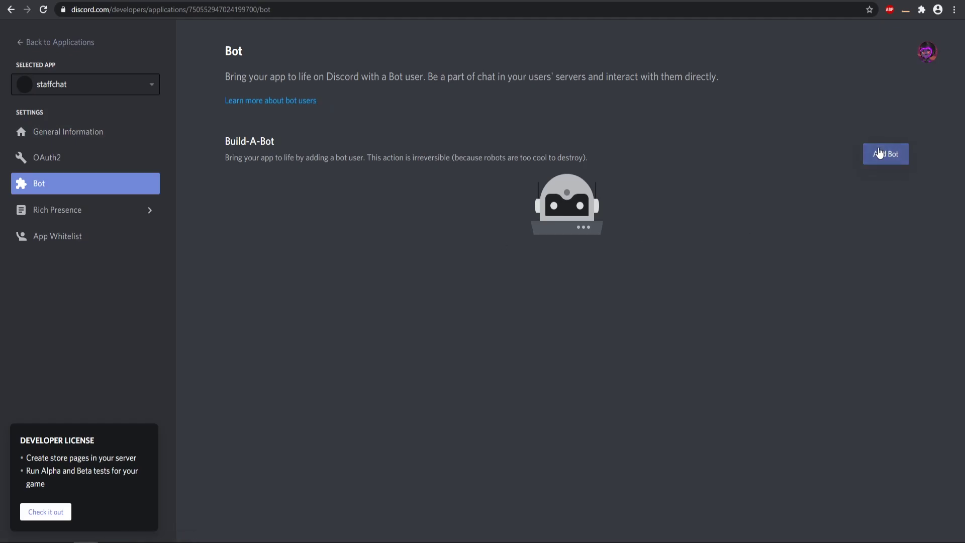
pyautogui.click(569, 316)
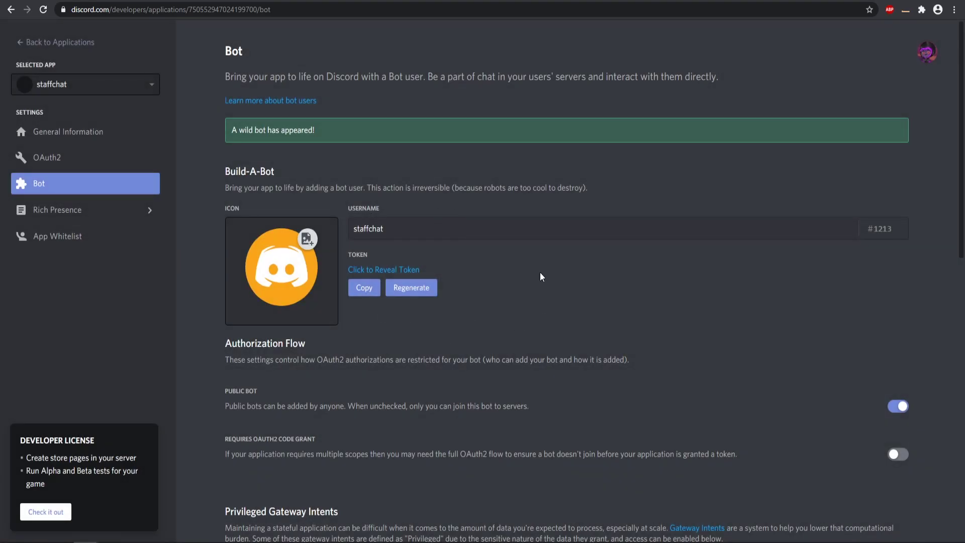
# Copy the bot's token and select Administrator in the Bot Permissions calculator
pyautogui.click(364, 287)
pyautogui.scroll(-5, 321, 245)
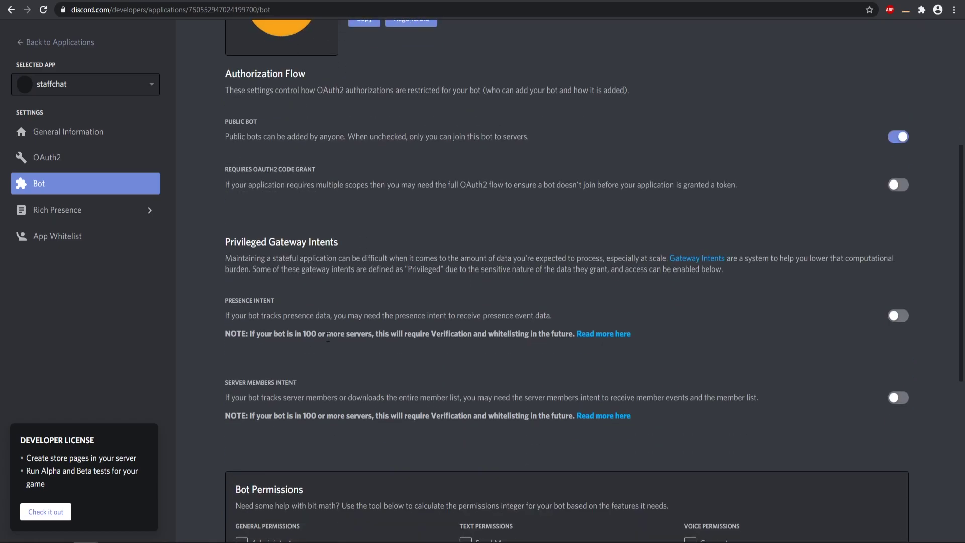
pyautogui.scroll(1, 333, 341)
pyautogui.scroll(-7, 246, 76)
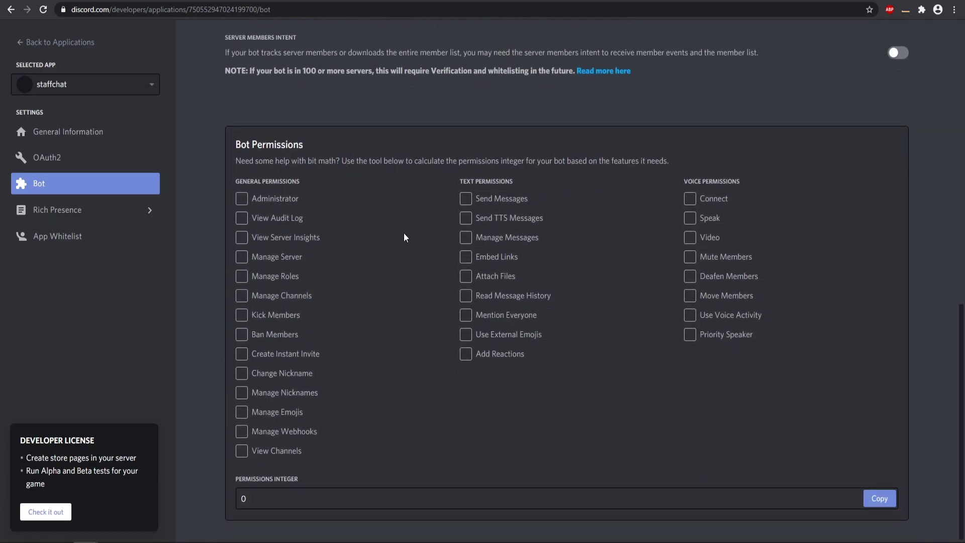
pyautogui.click(243, 201)
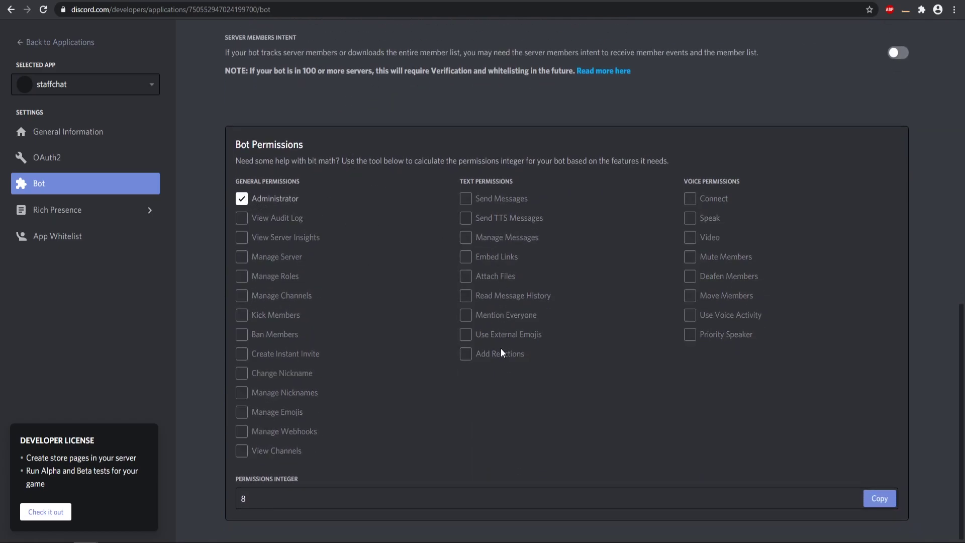
# Copy the staffchat bot's token and paste it over the existing discord-token value in config.yml
pyautogui.scroll(10, 500, 347)
pyautogui.click(364, 287)
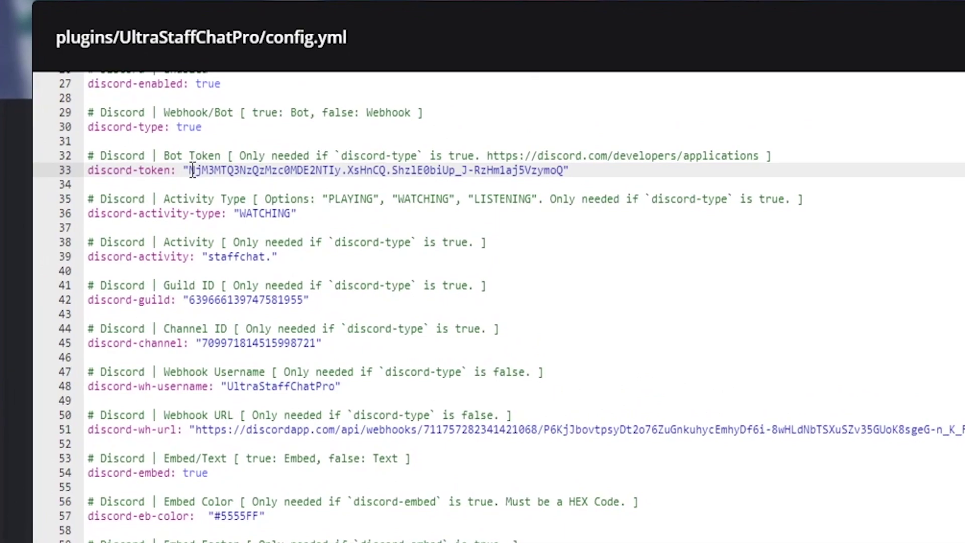
pyautogui.moveTo(190, 170); pyautogui.dragTo(566, 170)
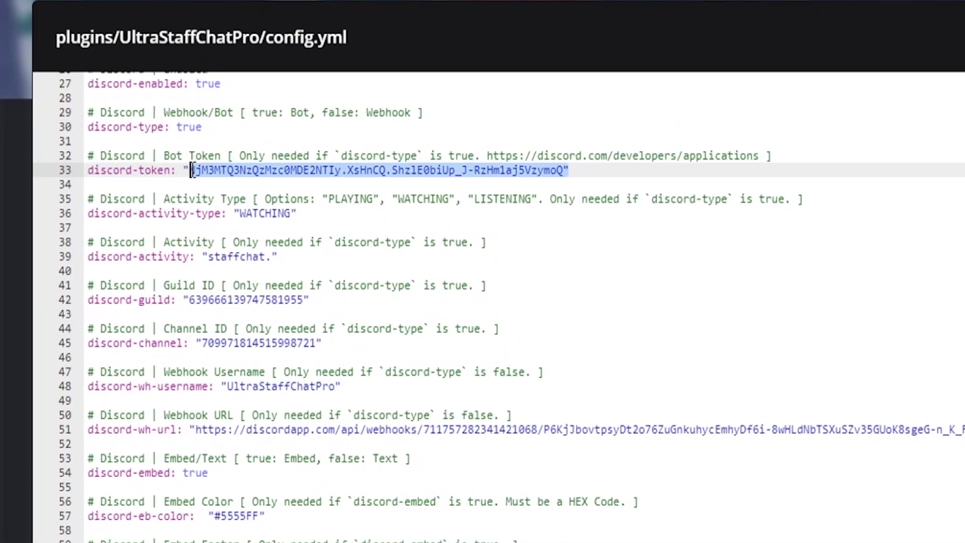
pyautogui.hotkey('ctrl', 'v')
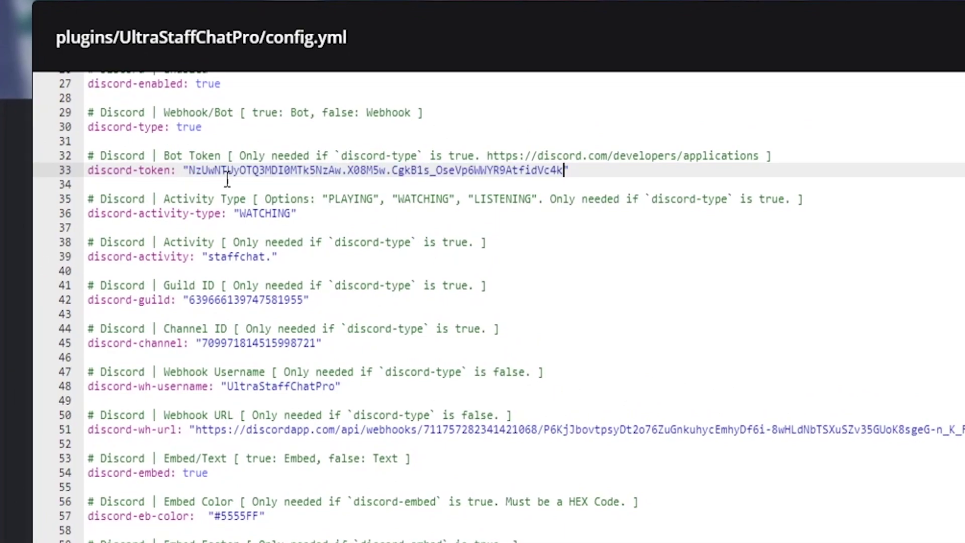
# Keep the discord-activity-type as WATCHING and set discord-activity to "play.myserver.com"
pyautogui.click(206, 213)
pyautogui.moveTo(206, 213); pyautogui.dragTo(276, 199)
pyautogui.click(274, 213)
pyautogui.doubleClick(274, 213)
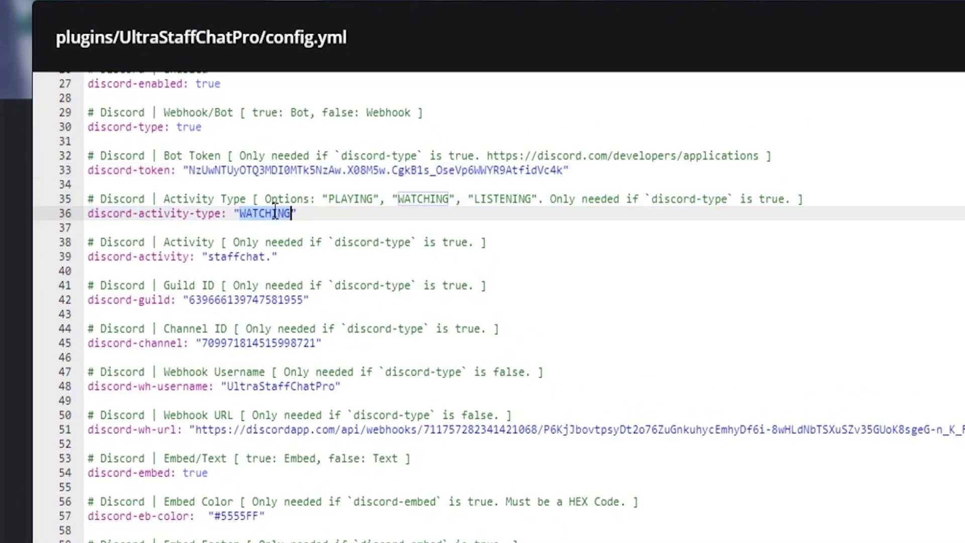
pyautogui.doubleClick(257, 256)
pyautogui.press('BackSpace')
pyautogui.write('play.myserv')
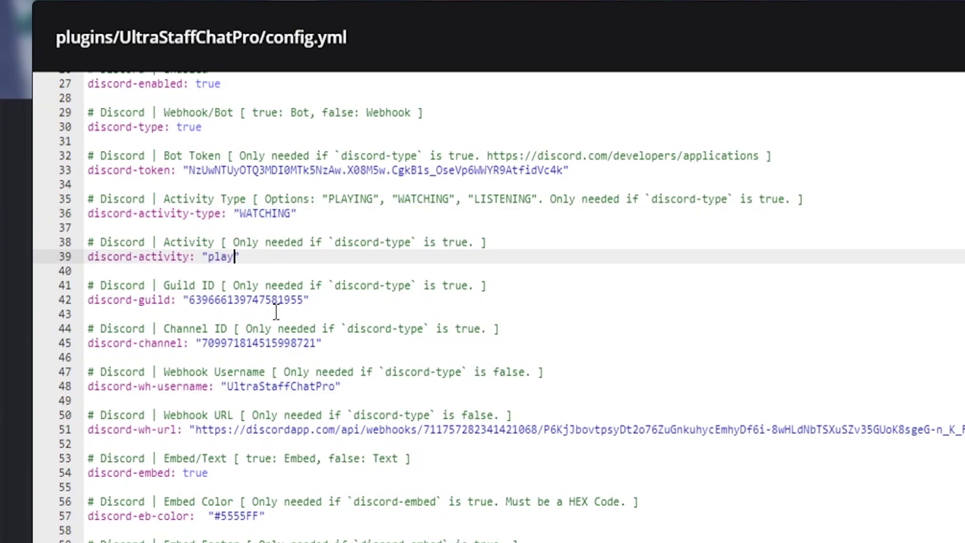
pyautogui.write('er.com')
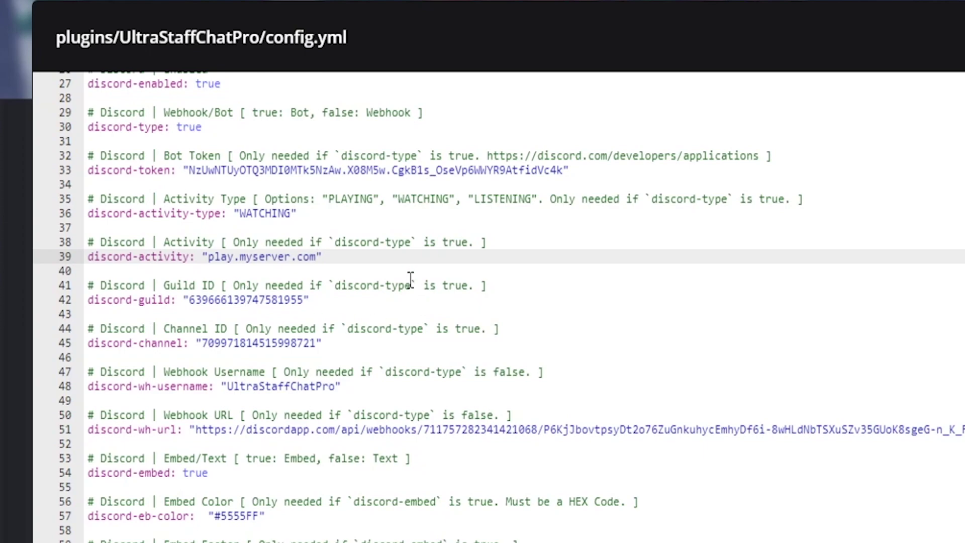
# Select the existing discord-guild ID value in config.yml
pyautogui.click(230, 299)
pyautogui.doubleClick(230, 299)
pyautogui.doubleClick(231, 299)
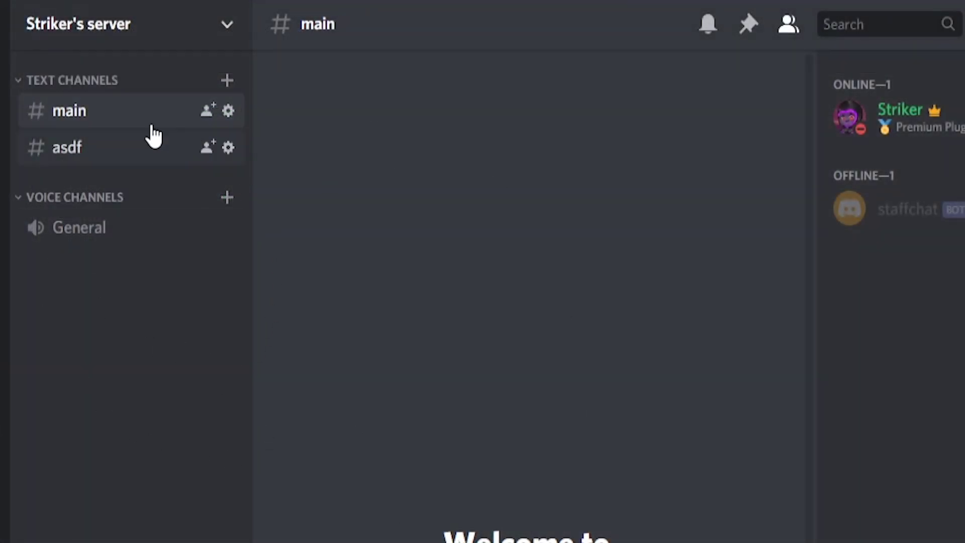
# Copy the ID of the main text channel in Discord and paste it as the discord-channel value in config.yml
pyautogui.rightClick(113, 108)
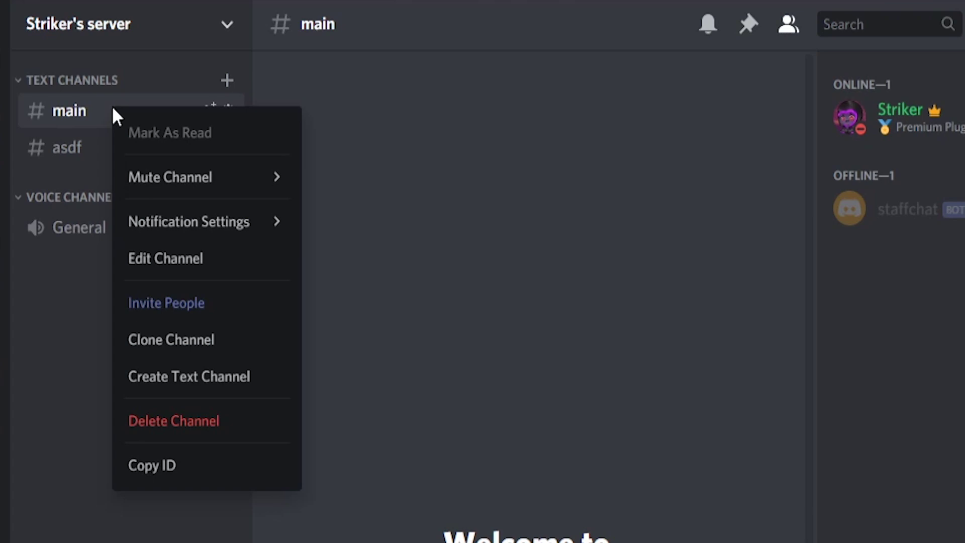
pyautogui.click(187, 467)
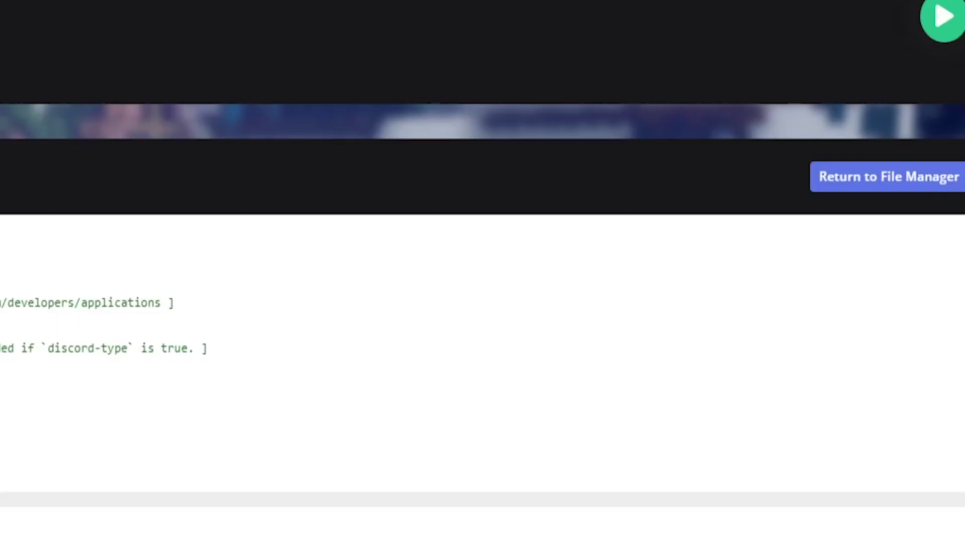
pyautogui.hotkey('ctrl', 'v')
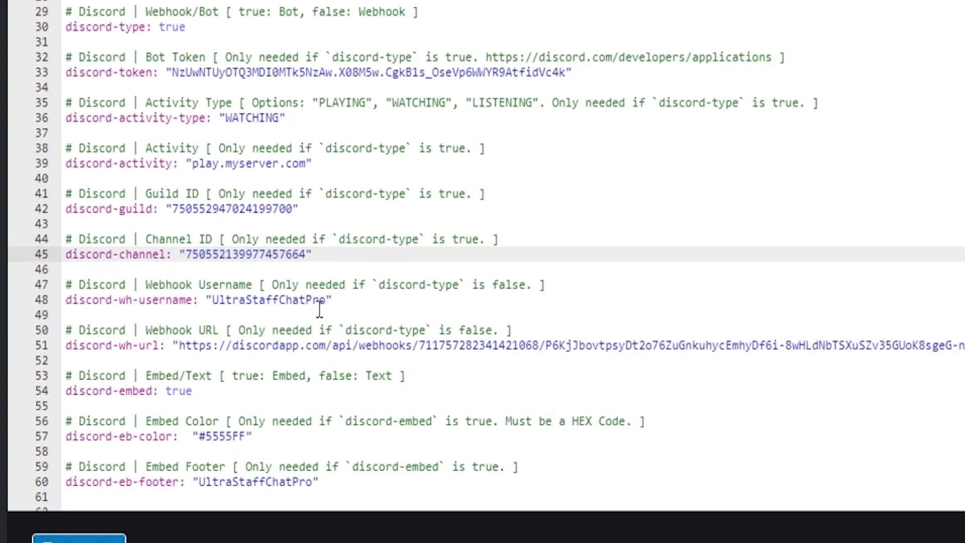
pyautogui.doubleClick(126, 208)
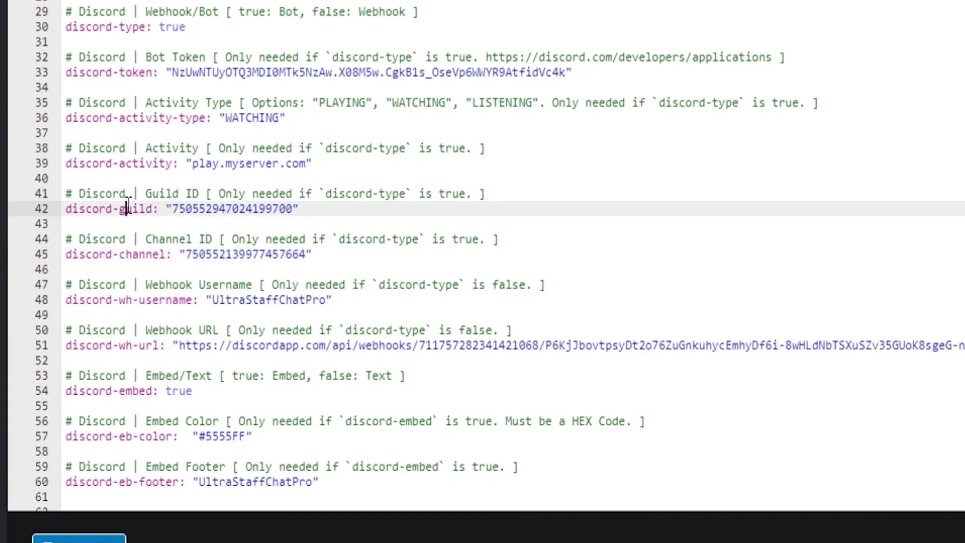
pyautogui.tripleClick(119, 253)
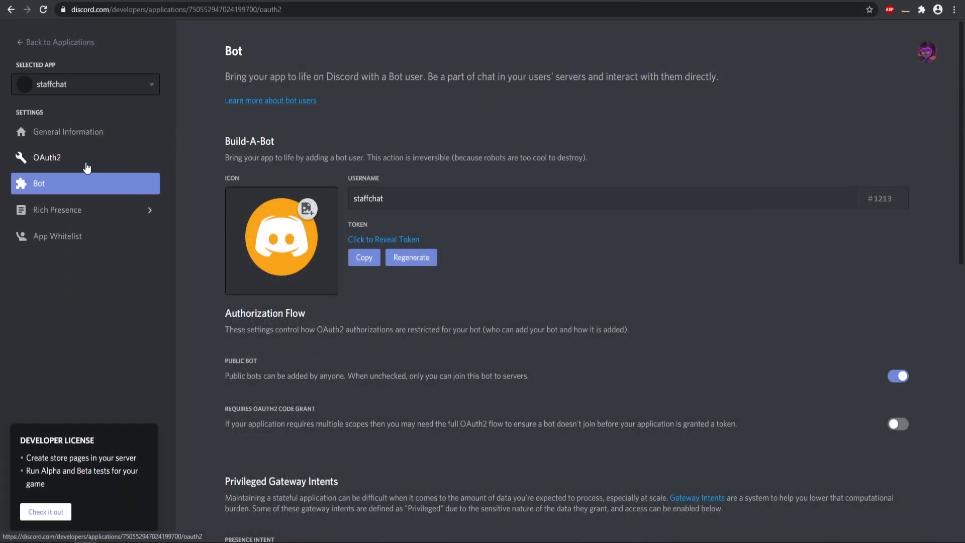
# In the Discord Developer Portal, generate an OAuth2 invite URL for staffchat with the bot scope and Administrator permission
pyautogui.click(31, 160)
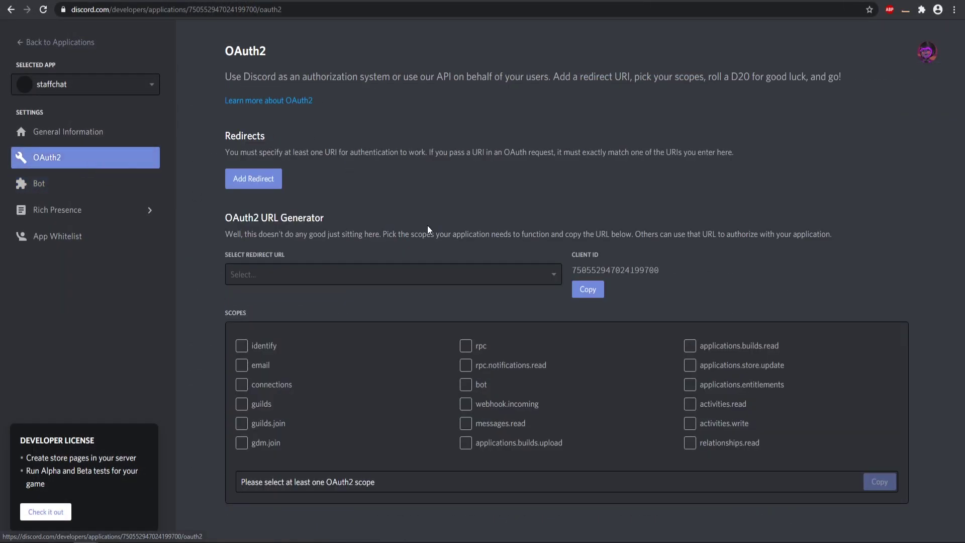
pyautogui.click(466, 384)
pyautogui.scroll(-3, 621, 312)
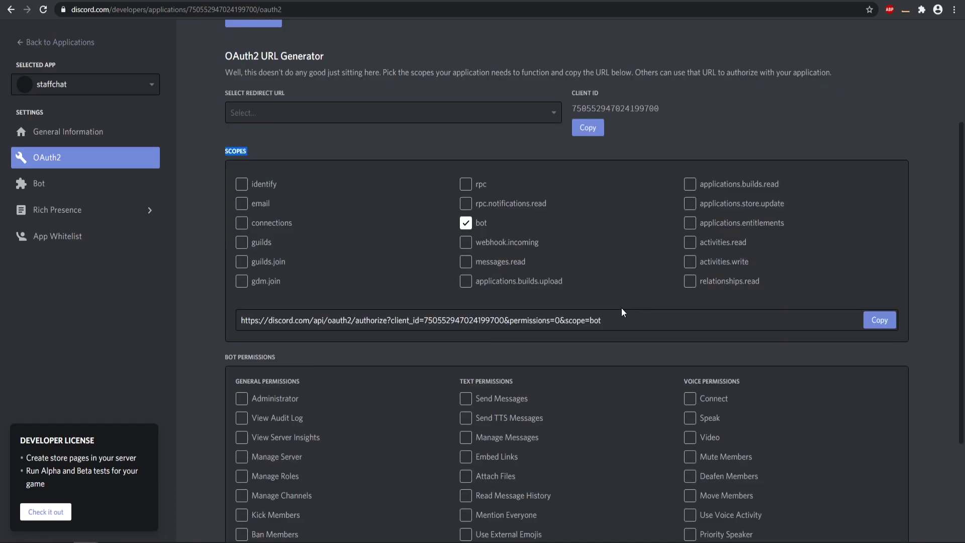
pyautogui.click(241, 401)
pyautogui.scroll(-3, 242, 402)
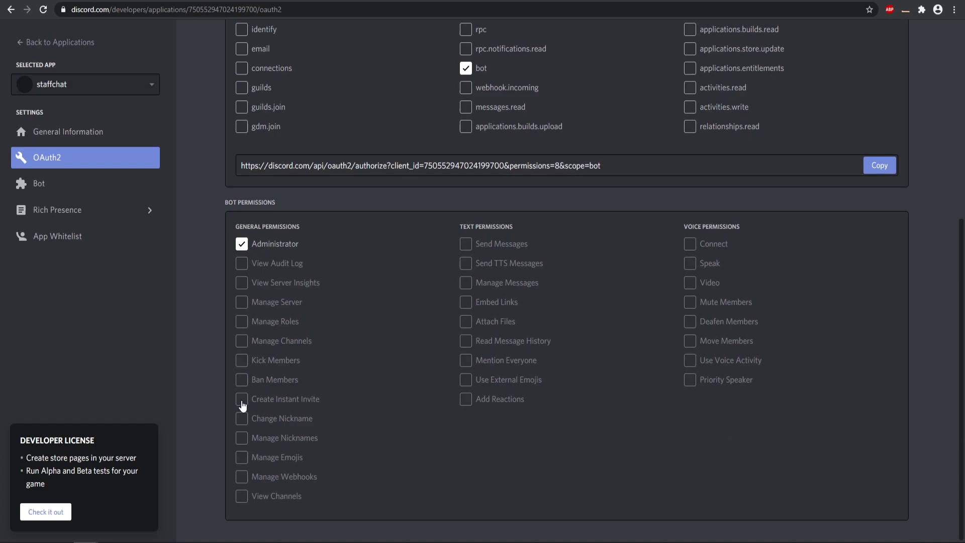
pyautogui.scroll(6, 772, 282)
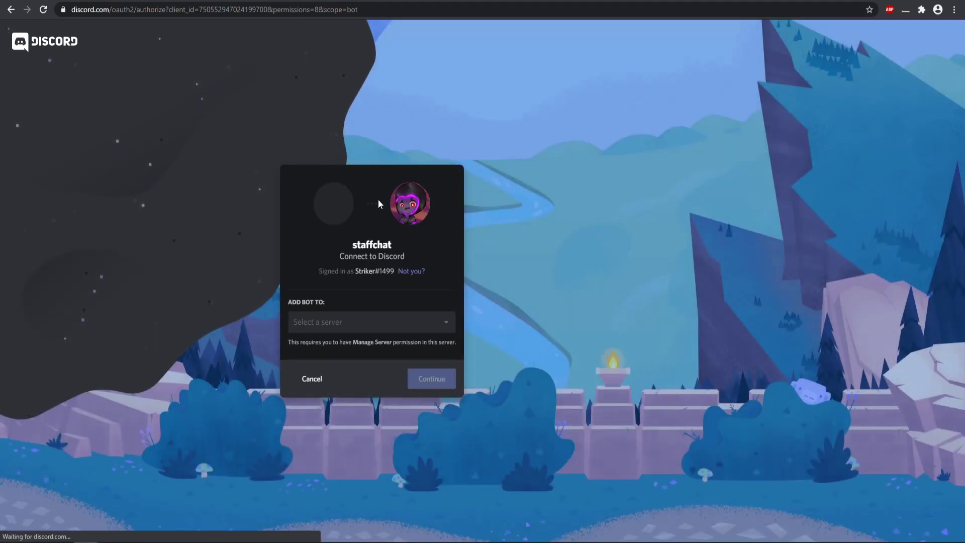
pyautogui.click(373, 323)
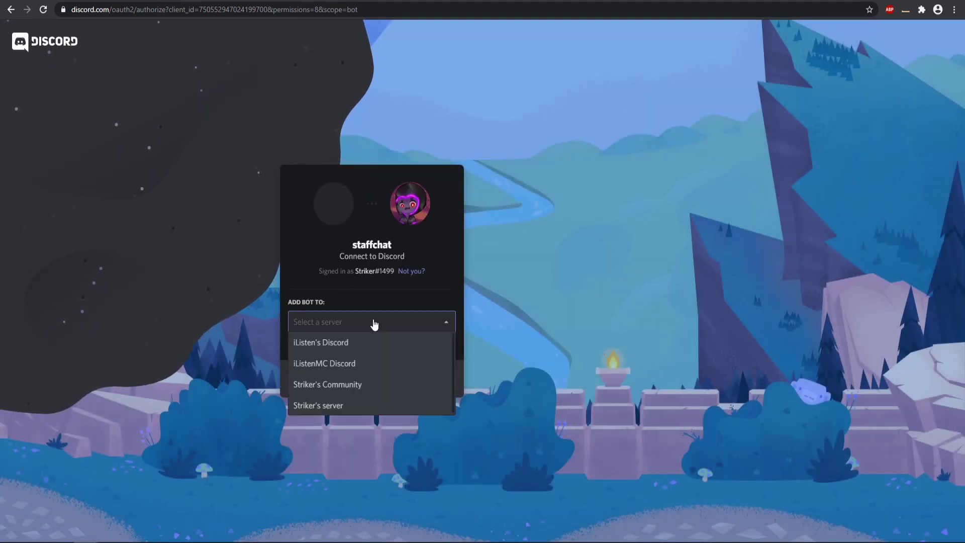
pyautogui.click(337, 406)
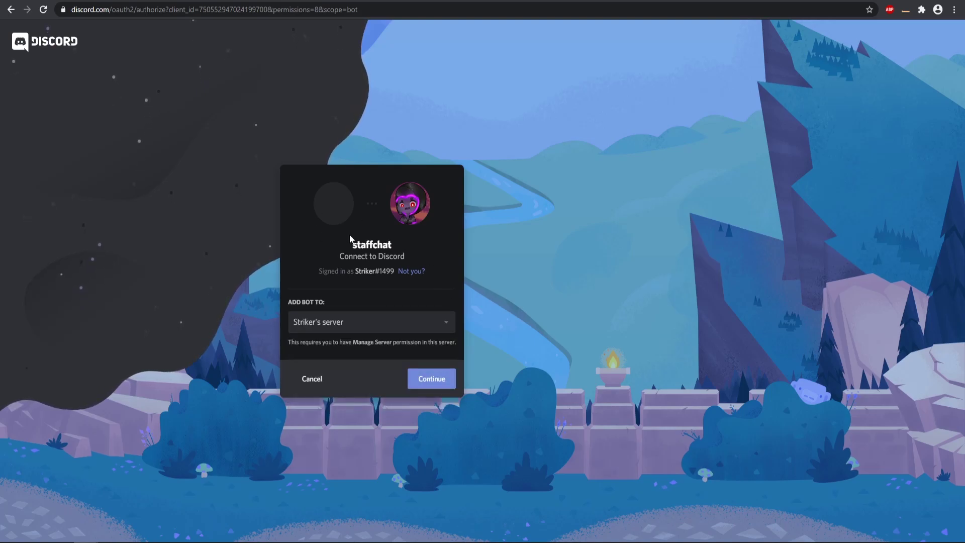
pyautogui.click(431, 380)
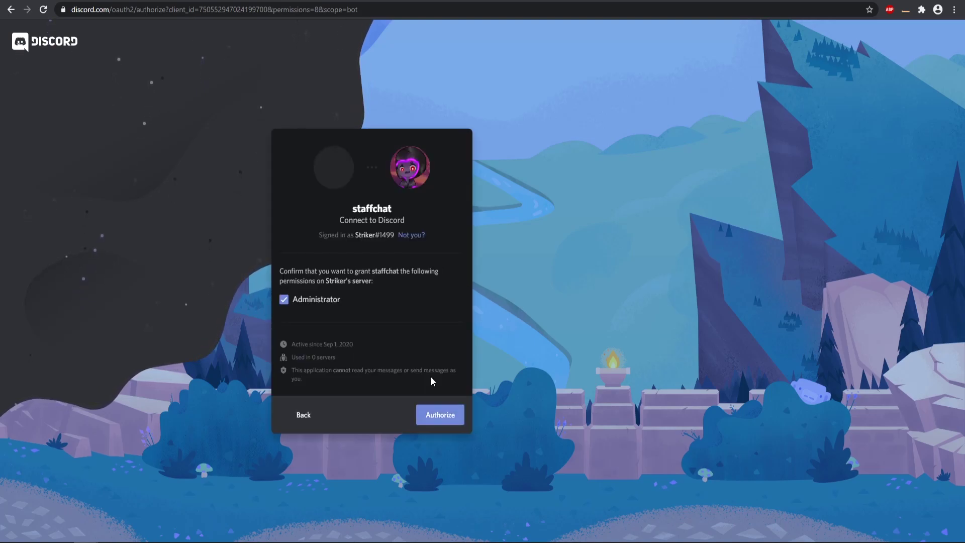
pyautogui.click(441, 416)
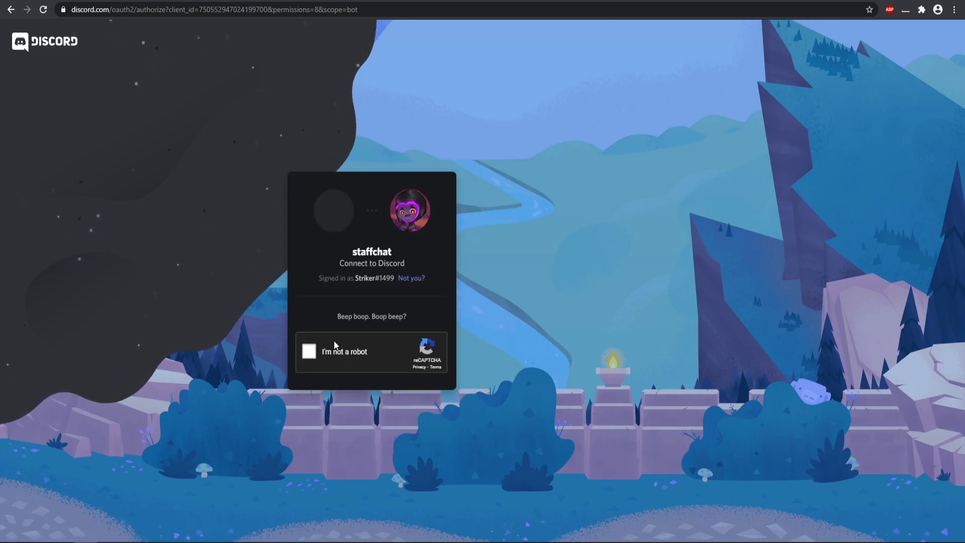
pyautogui.click(308, 351)
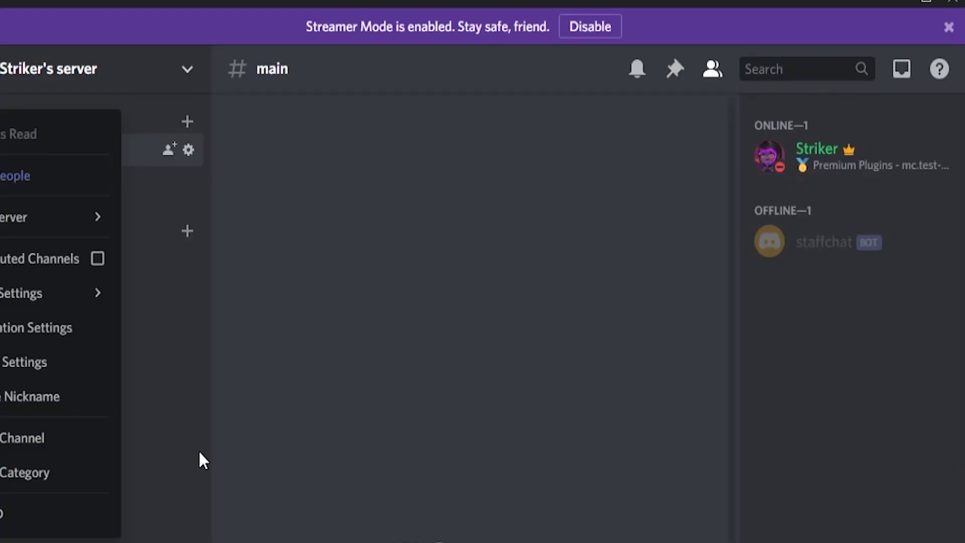
pyautogui.click(462, 423)
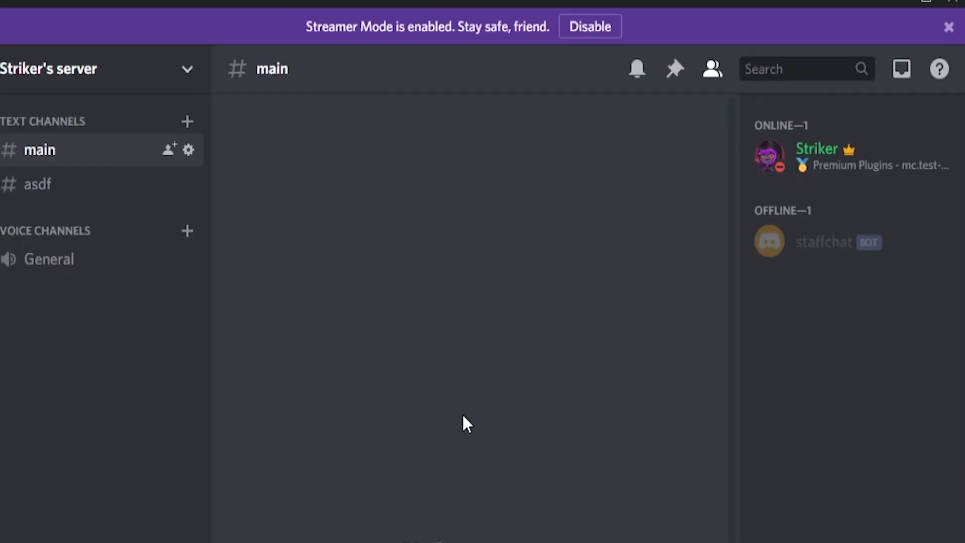
pyautogui.click(829, 245)
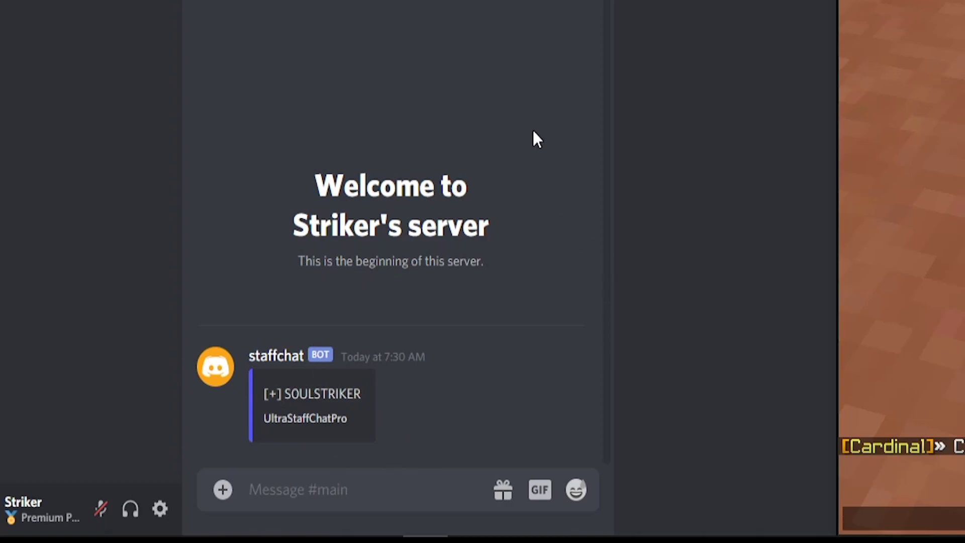
# Send the message "hey striker hwat up" in the Discord main channel to test relaying to Minecraft
pyautogui.click(373, 483)
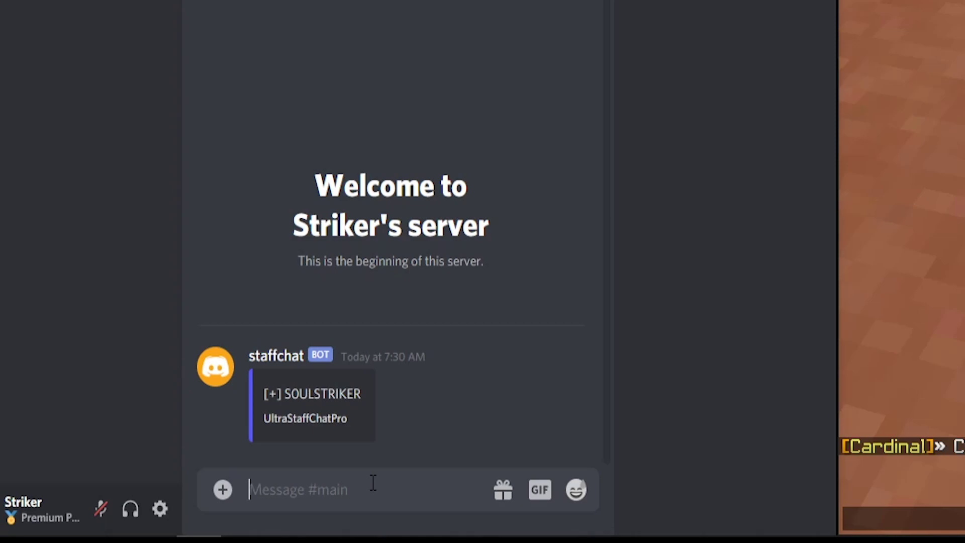
pyautogui.write('hey striker hw')
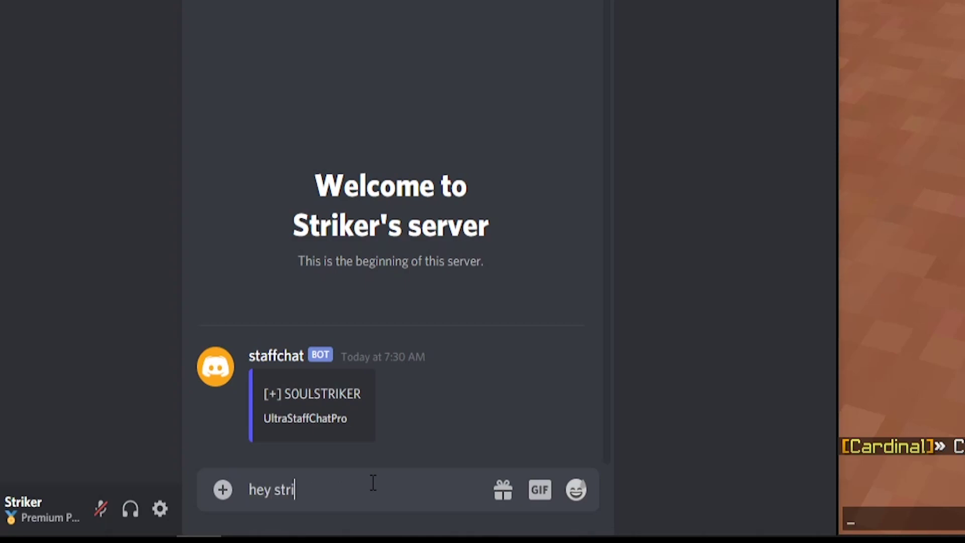
pyautogui.write('at up')
pyautogui.press('Return')
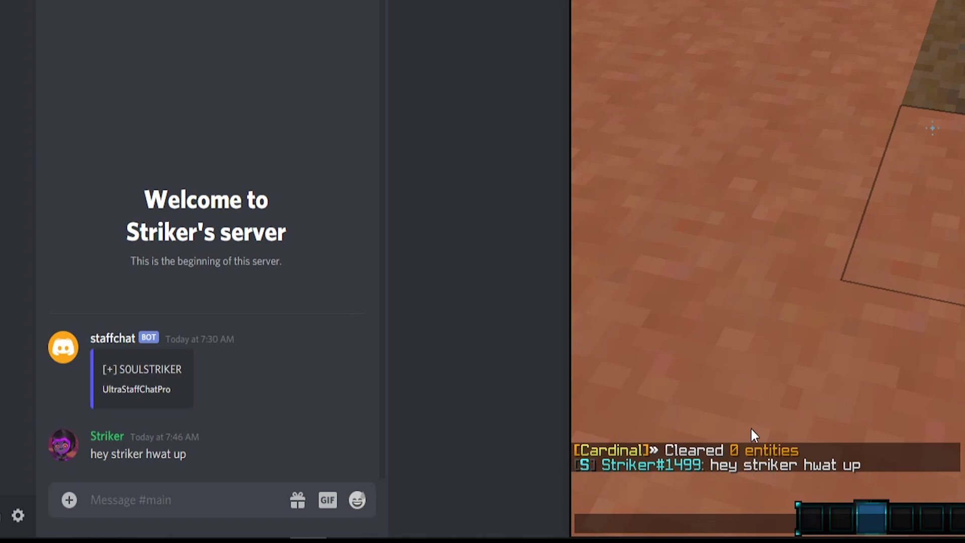
# Send "#hey man, hacker alerts!." in the Minecraft chat to test relaying staff chat to Discord
pyautogui.write('#hey man, hac')
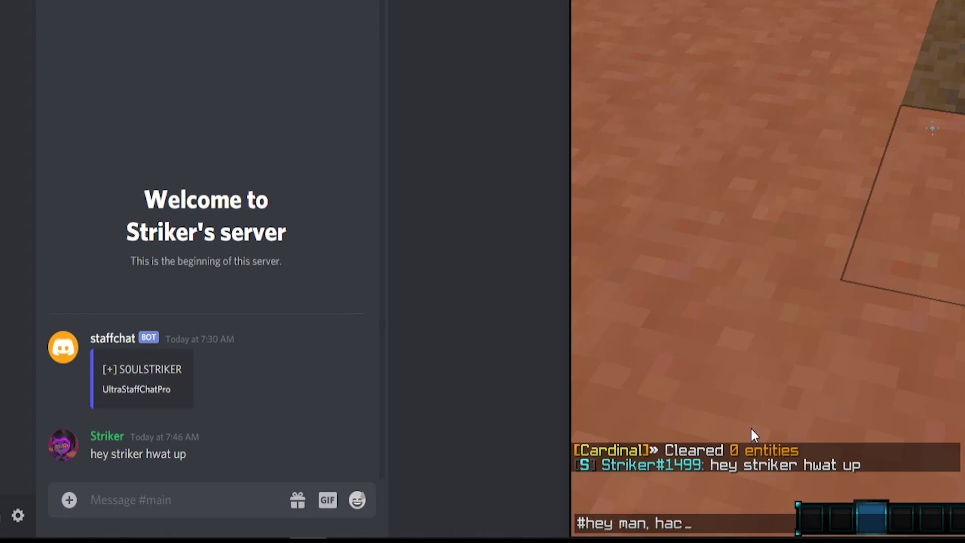
pyautogui.write('ker alerts!.')
pyautogui.press('Return')
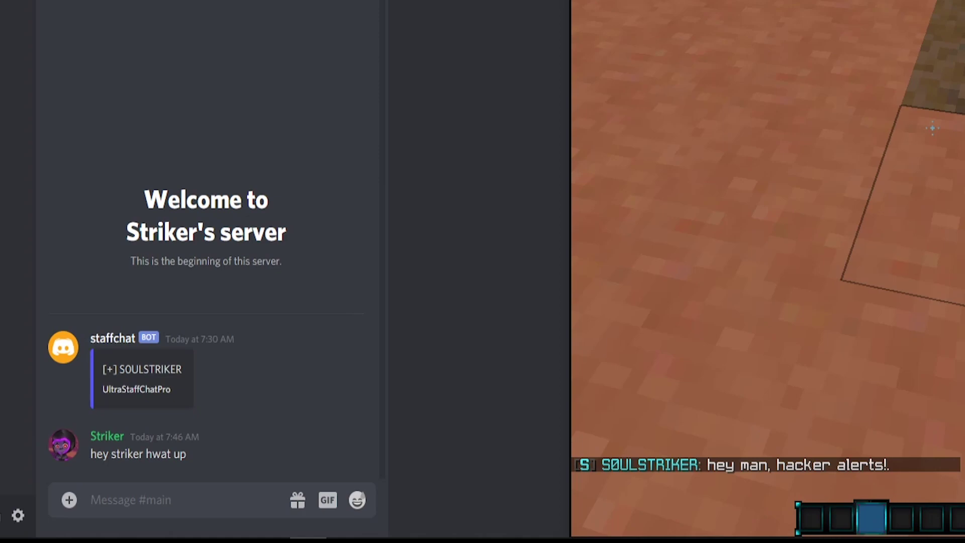
# Send a second Minecraft staff chat message, reusing the previous text's opening: "#hey man, how is your day."
pyautogui.press('t')
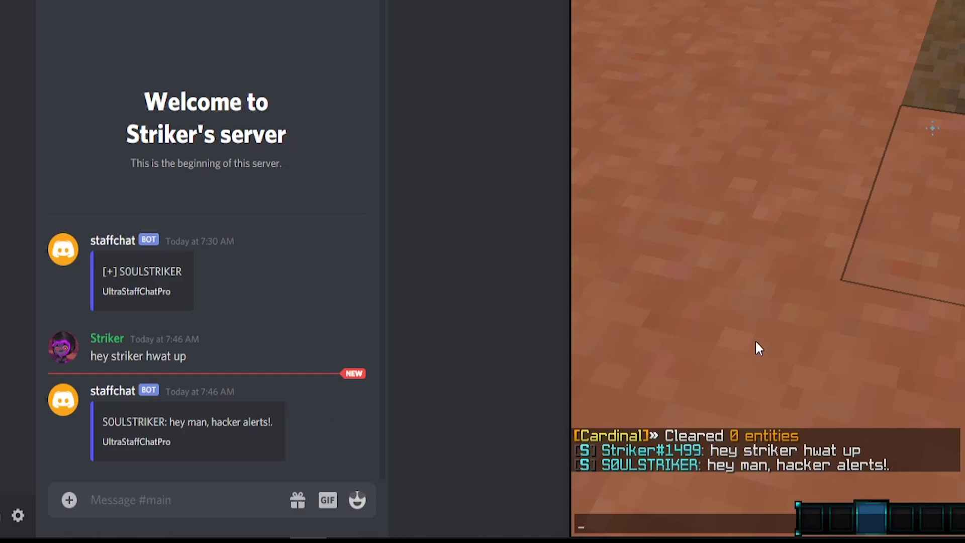
pyautogui.hotkey('ctrl', 'v')
pyautogui.press('BackSpace')
pyautogui.press('BackSpace')
pyautogui.press('BackSpace')
pyautogui.press('BackSpace')
pyautogui.press('BackSpace')
pyautogui.press('BackSpace')
pyautogui.press('BackSpace')
pyautogui.press('BackSpace')
pyautogui.press('BackSpace')
pyautogui.press('BackSpace')
pyautogui.press('BackSpace')
pyautogui.press('BackSpace')
pyautogui.press('BackSpace')
pyautogui.press('BackSpace')
pyautogui.write('how')
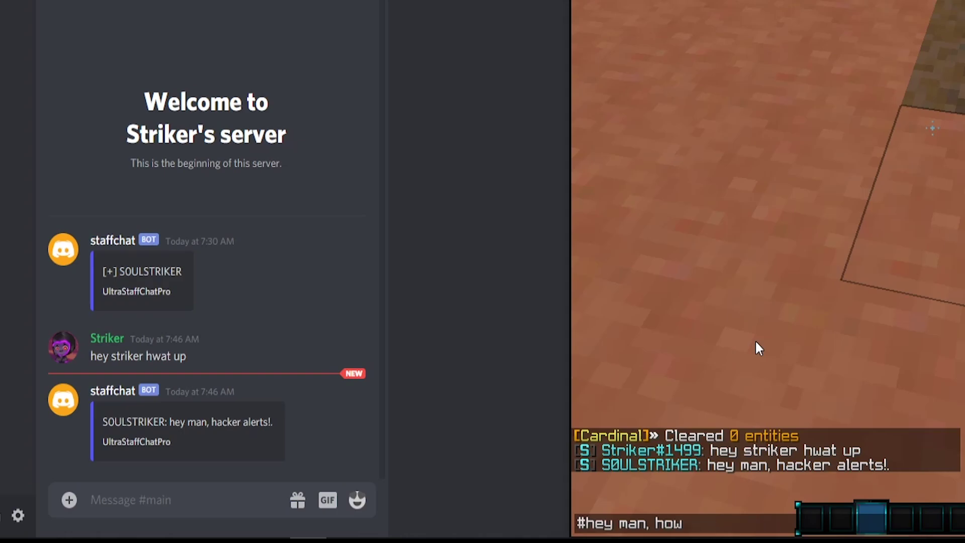
pyautogui.write(' is your day.')
pyautogui.press('Return')
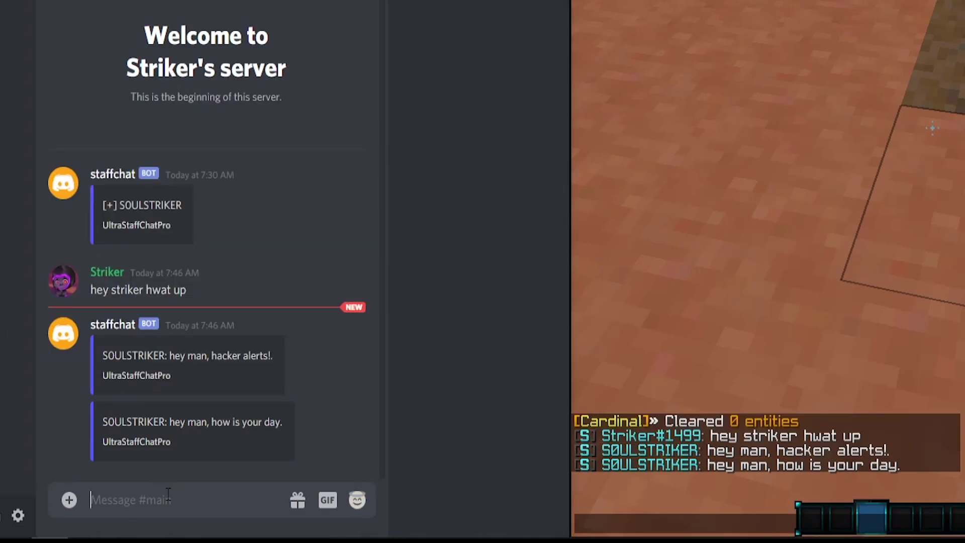
# Reply with "good man" in the Discord main channel
pyautogui.write('good man')
pyautogui.press('Return')
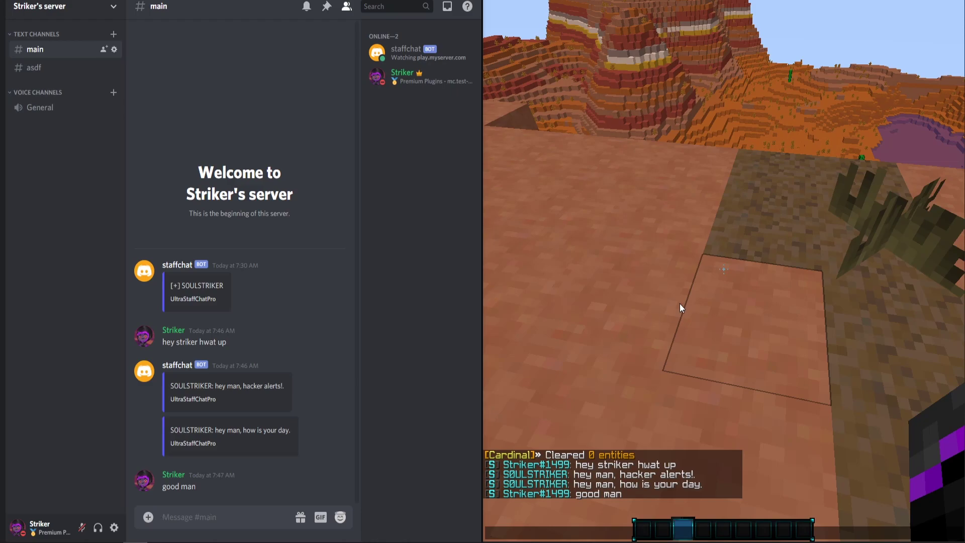
# Close the Minecraft chat and switch the camera to the third-person view facing the player
pyautogui.press('Escape')
pyautogui.press('F5')
pyautogui.press('F5')
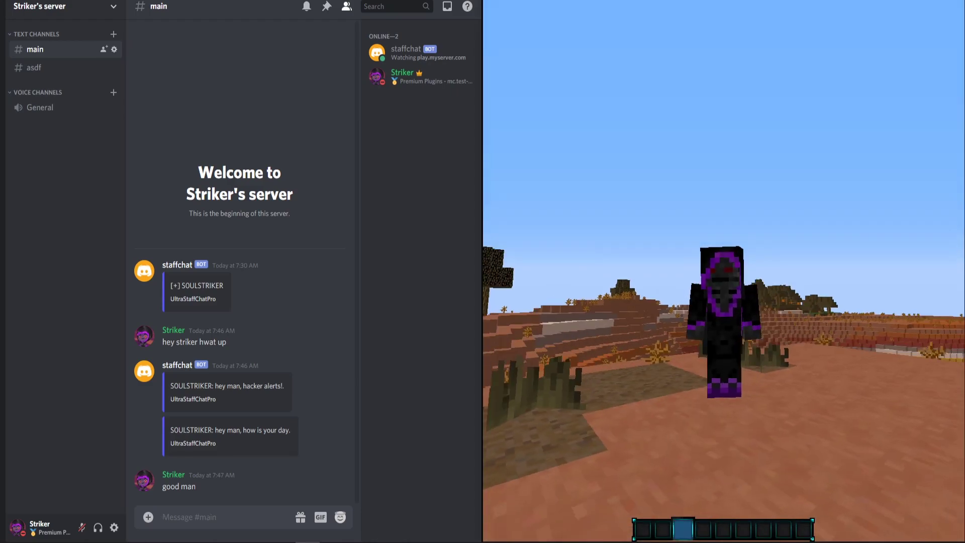